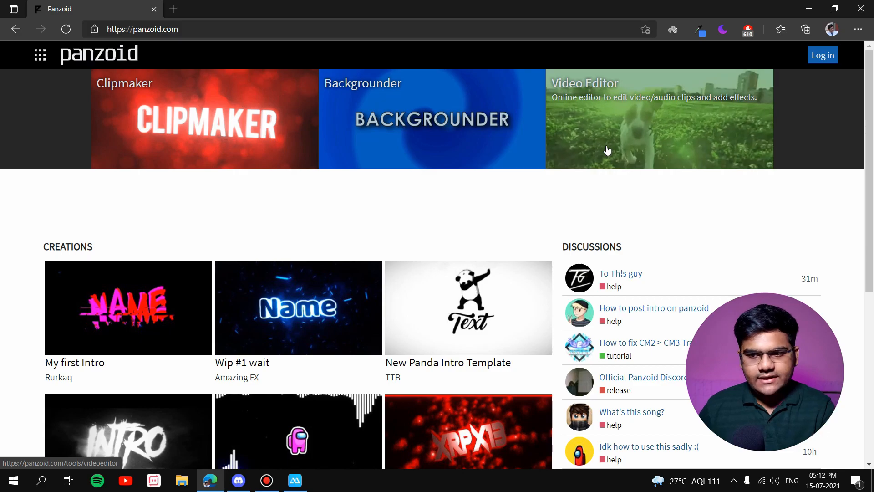
Open the full gallery of community creations from the home page's creations section
left_click_drag(873, 86, 873, 150)
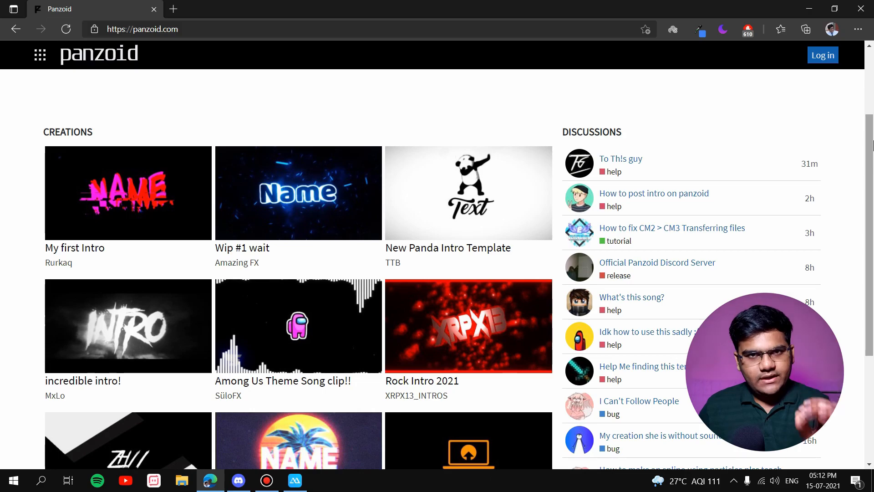
left_click_drag(872, 145, 873, 201)
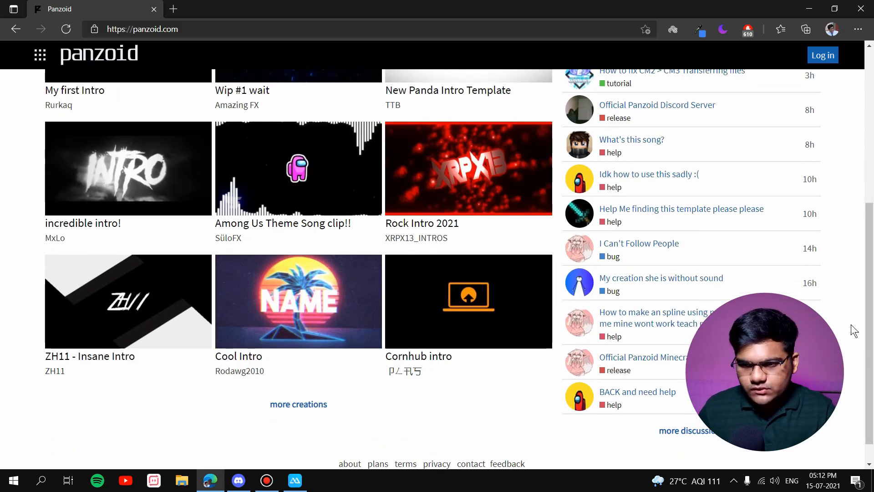
left_click(299, 404)
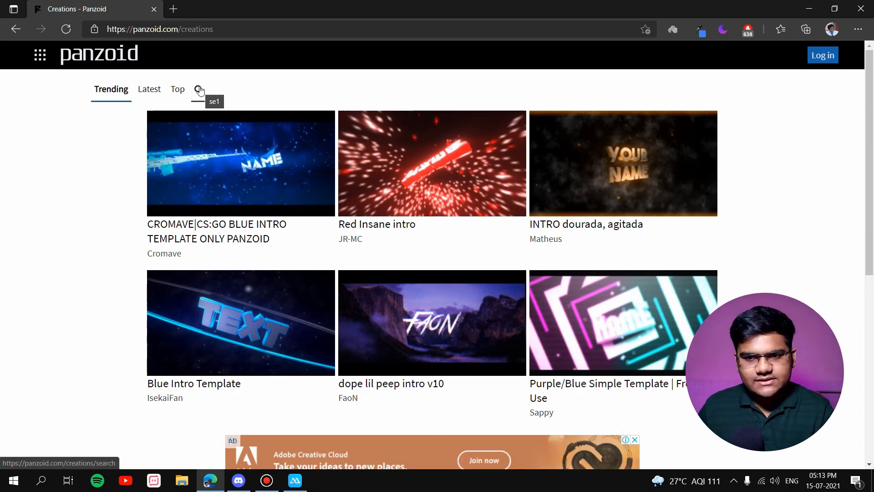
Browse the trending creations and search the gallery for "sucuk"
scroll(870, 196, "down", 6)
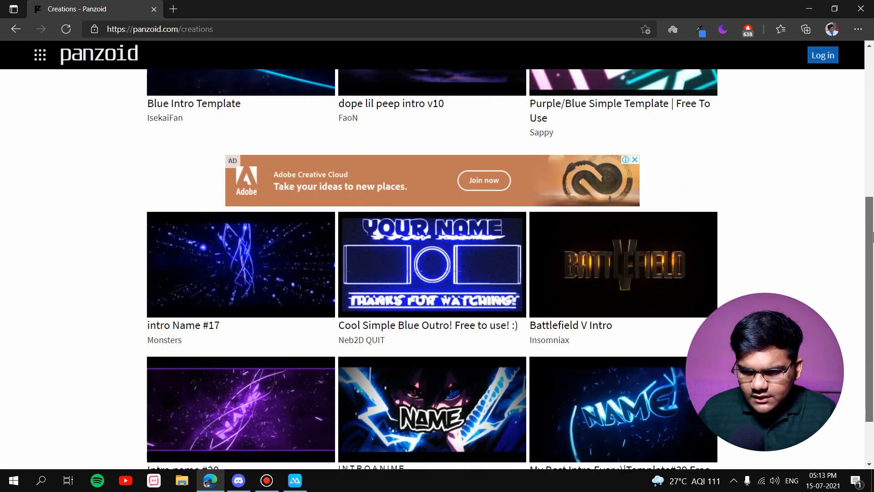
scroll(869, 196, "down", 2)
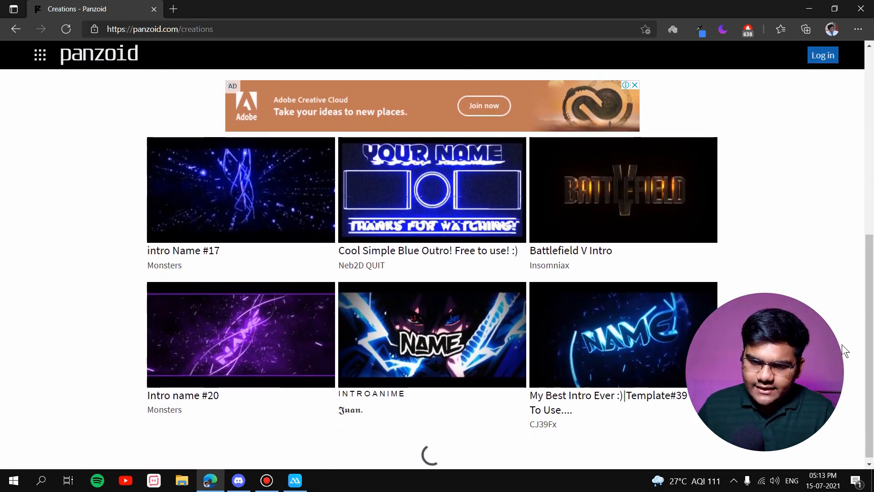
scroll(872, 291, "down", 13)
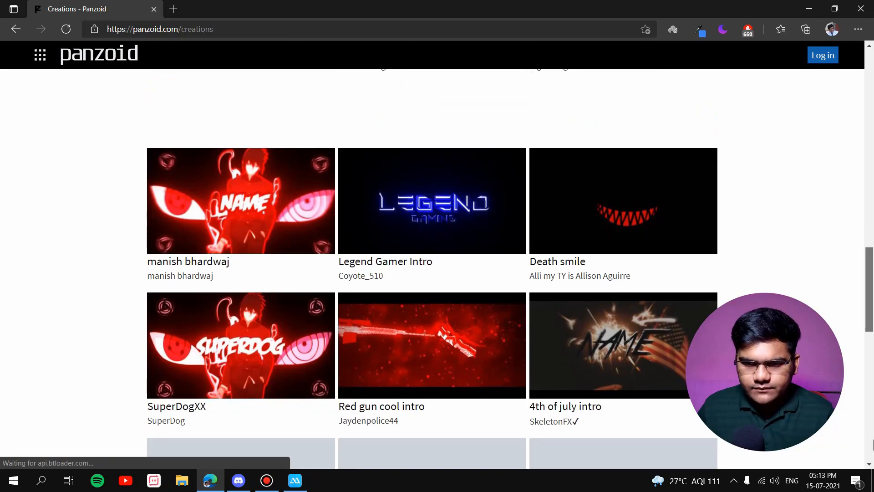
left_click_drag(873, 273, 867, 56)
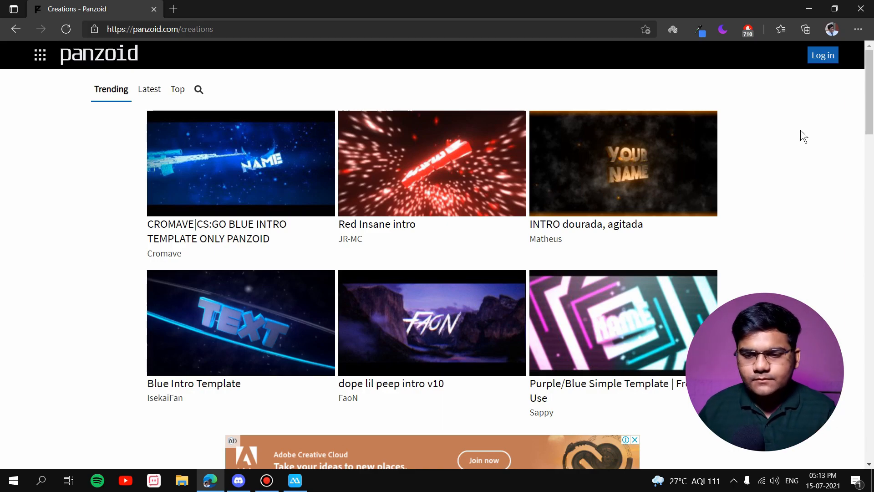
left_click(198, 89)
type("sucuk")
key("Return")
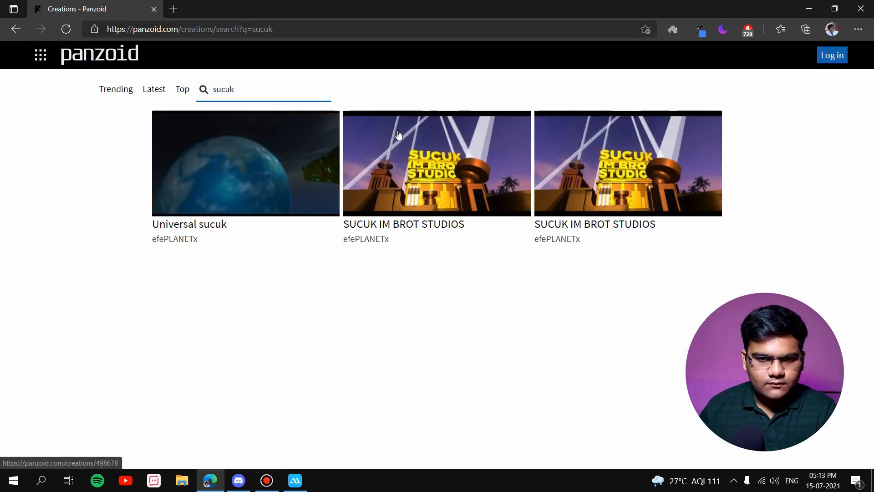
Open the 20th Century Fox Logo 2009 Remake, the original inspiration of SUCUK IM BROT STUDIOS, in Clipmaker
left_click(420, 164)
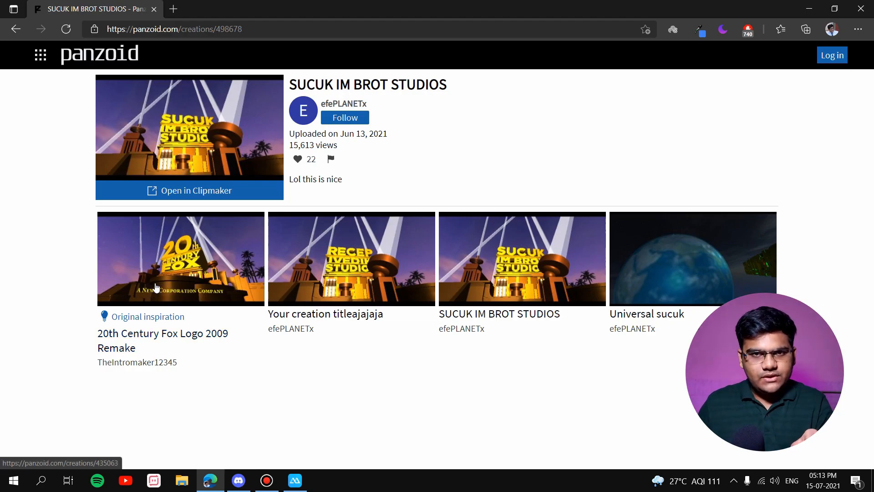
left_click(157, 266)
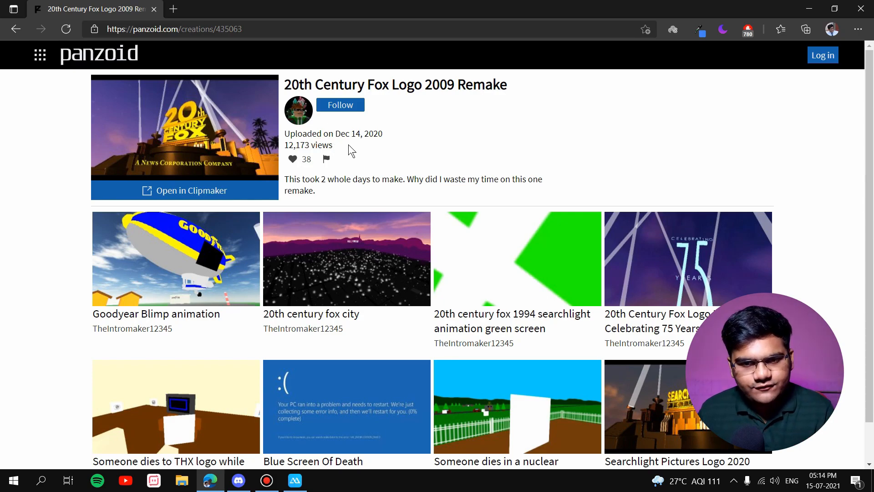
left_click(206, 195)
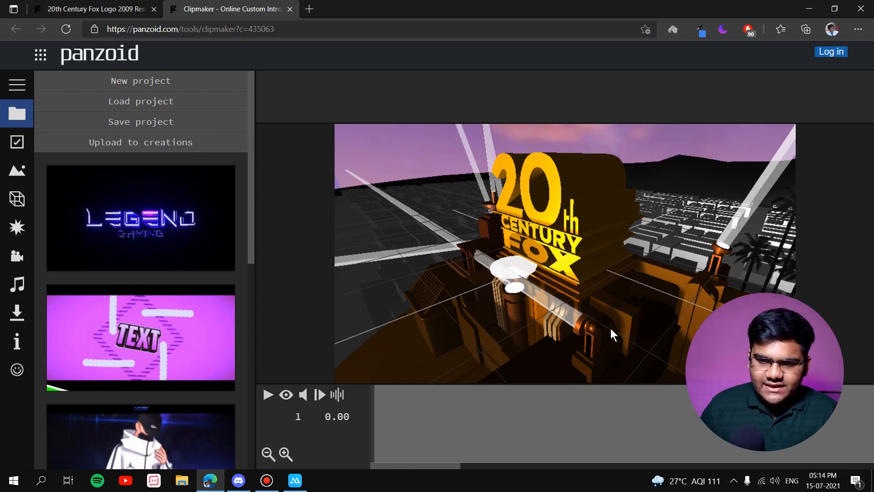
Play the template with its audio muted and render preview enabled, pausing at about 6.67 seconds
left_click_drag(555, 335, 472, 296)
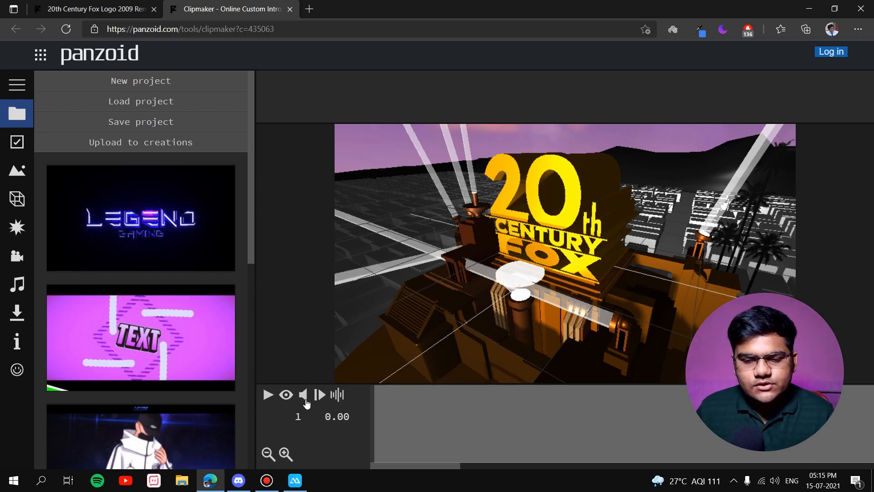
left_click(306, 399)
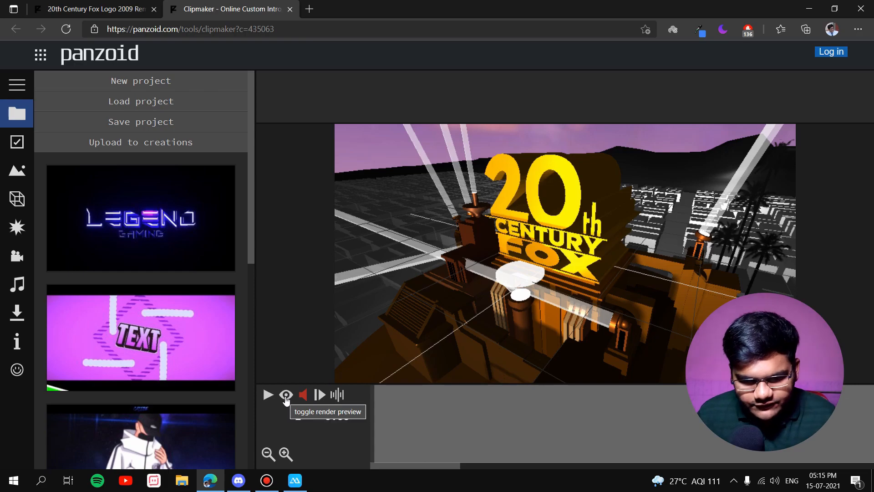
left_click(286, 397)
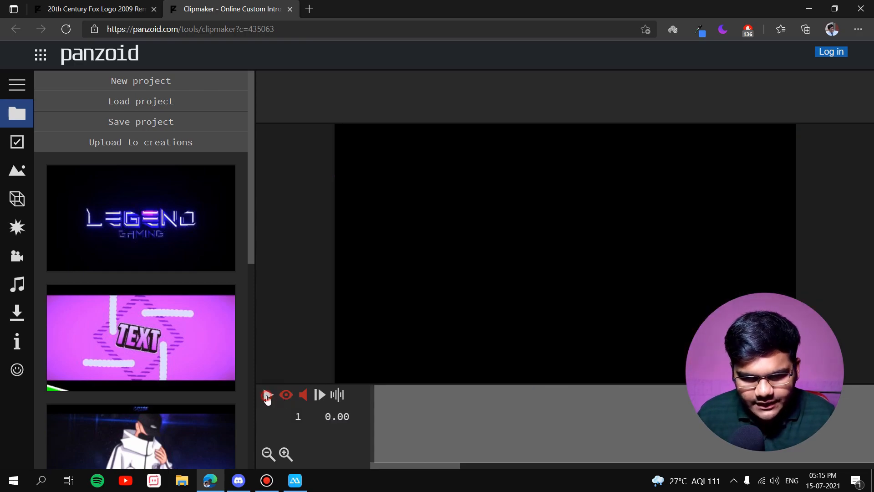
left_click(267, 396)
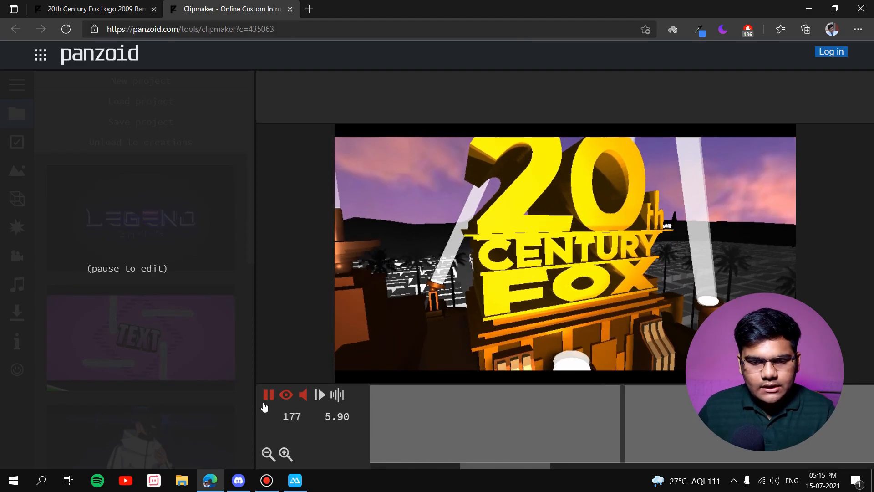
left_click(268, 396)
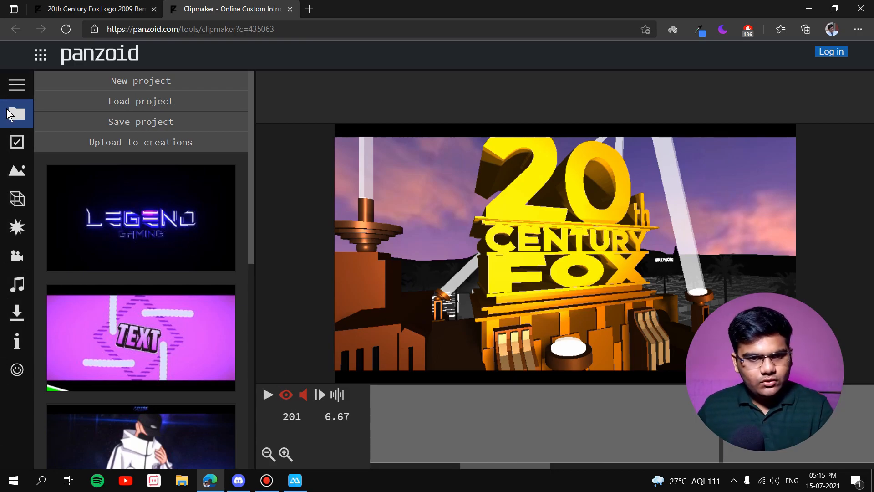
Set the project's video resolution to 3840x2160 (4k) and its frame rate to 60
left_click(10, 87)
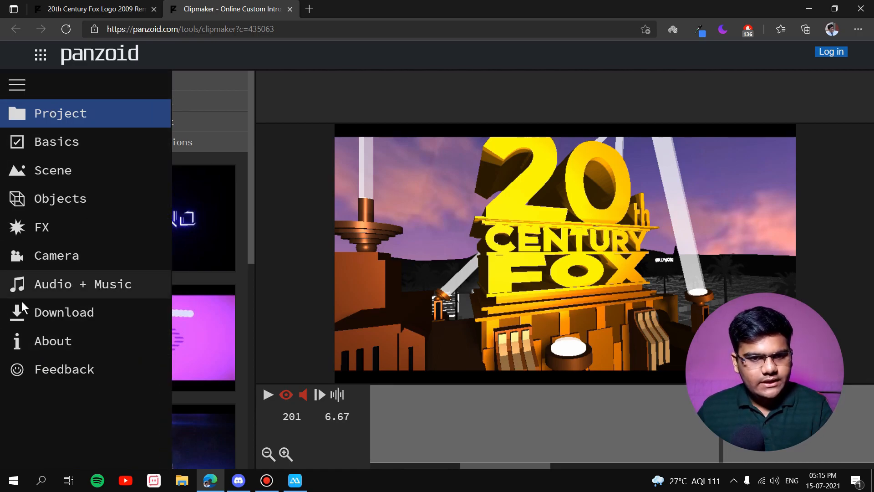
left_click(70, 116)
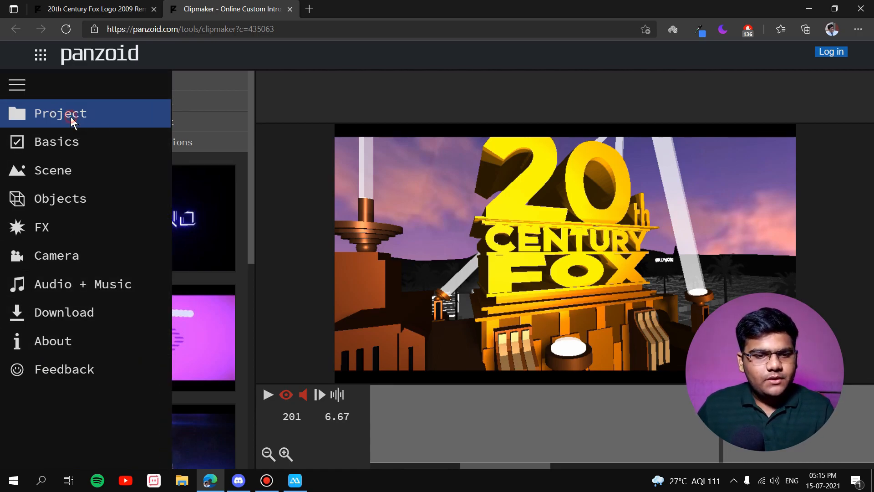
left_click_drag(253, 116, 259, 86)
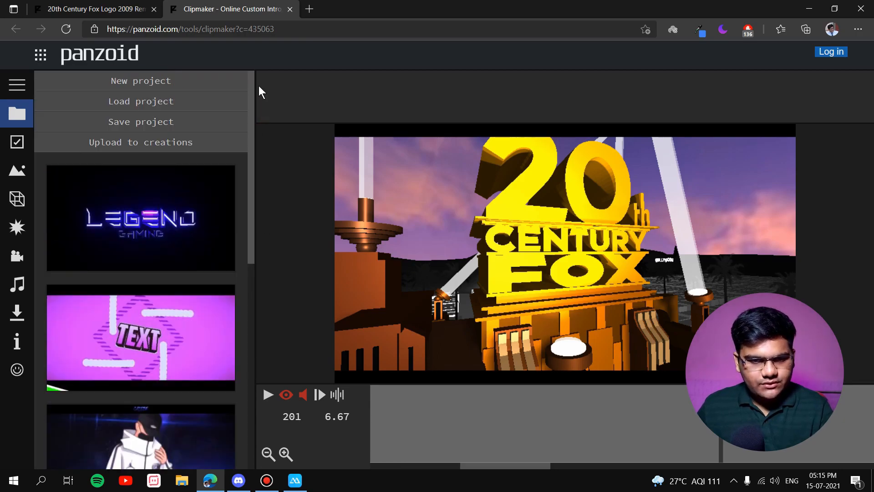
left_click(14, 149)
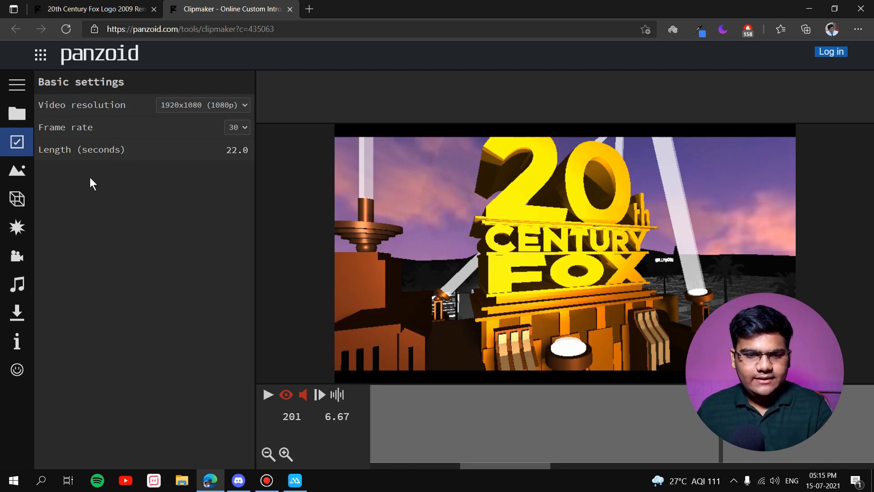
left_click(200, 106)
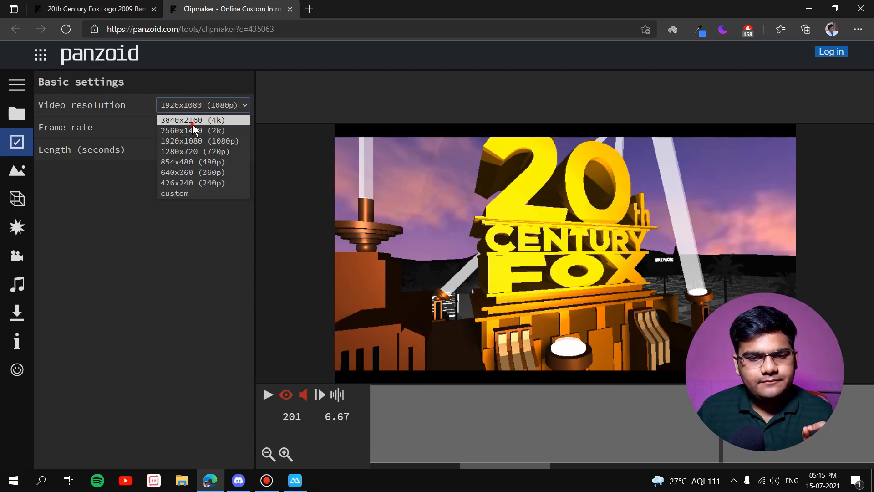
left_click(192, 121)
left_click(243, 129)
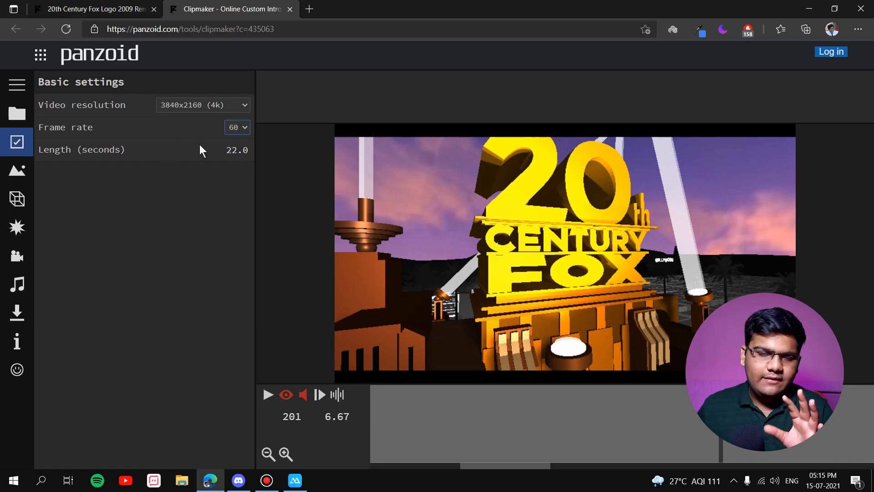
Review the scene settings and inspect the logo's text objects in an enlarged object list, with the timeline at 3.90 seconds
left_click(19, 169)
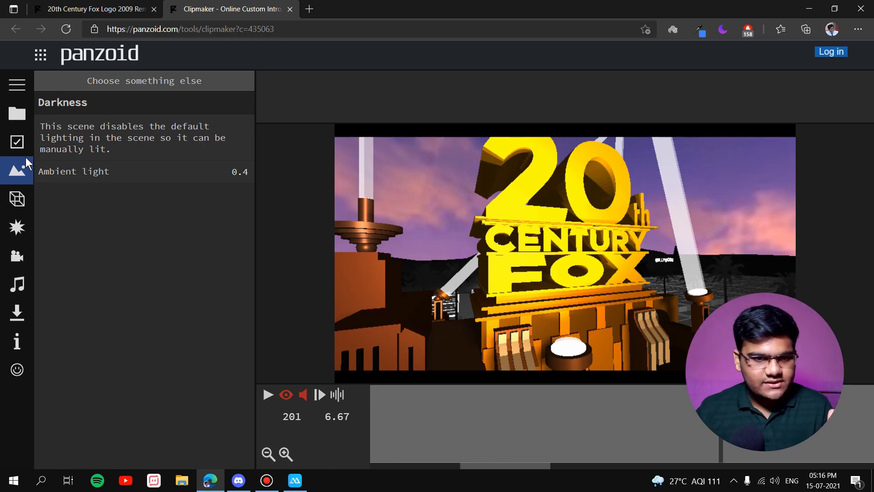
left_click(18, 208)
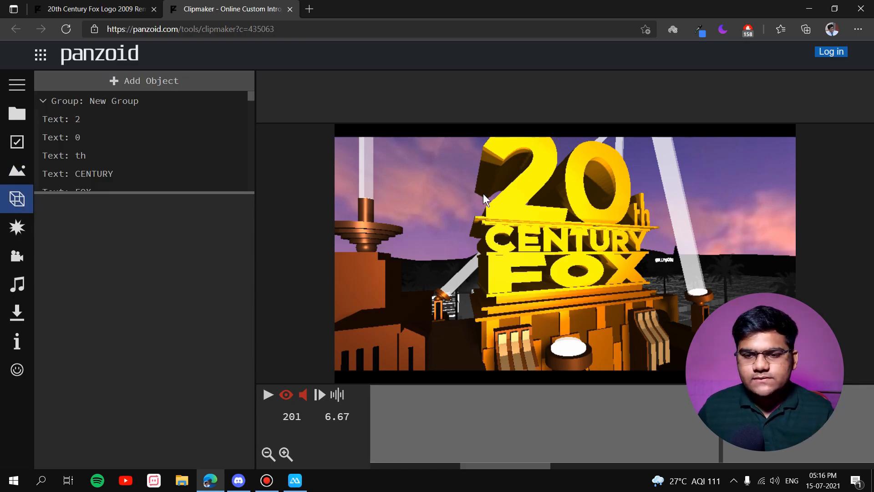
left_click_drag(436, 400, 365, 408)
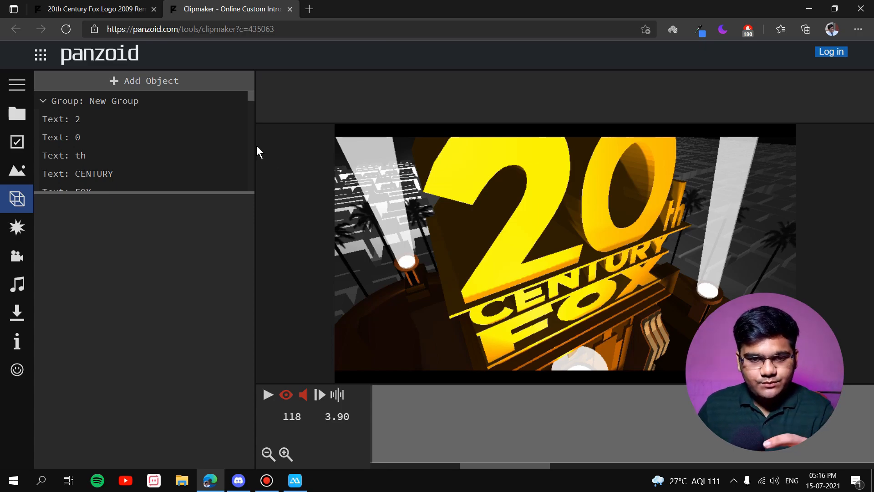
left_click_drag(185, 190, 197, 400)
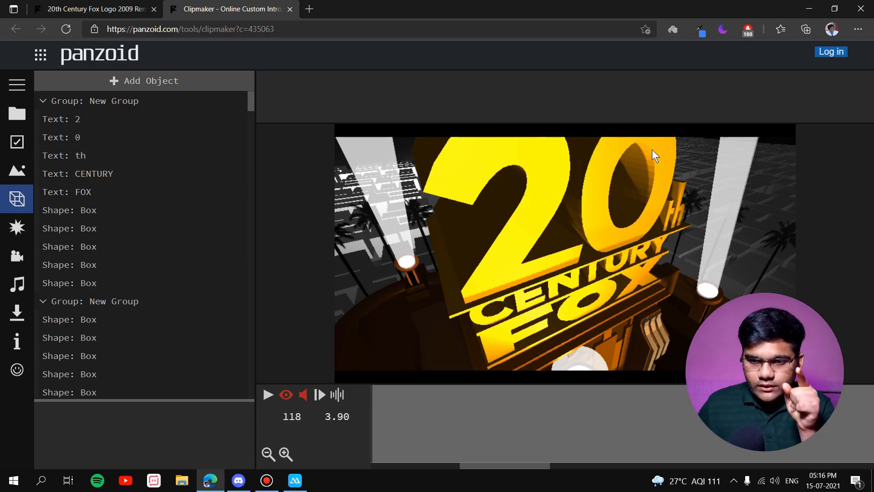
left_click(88, 137)
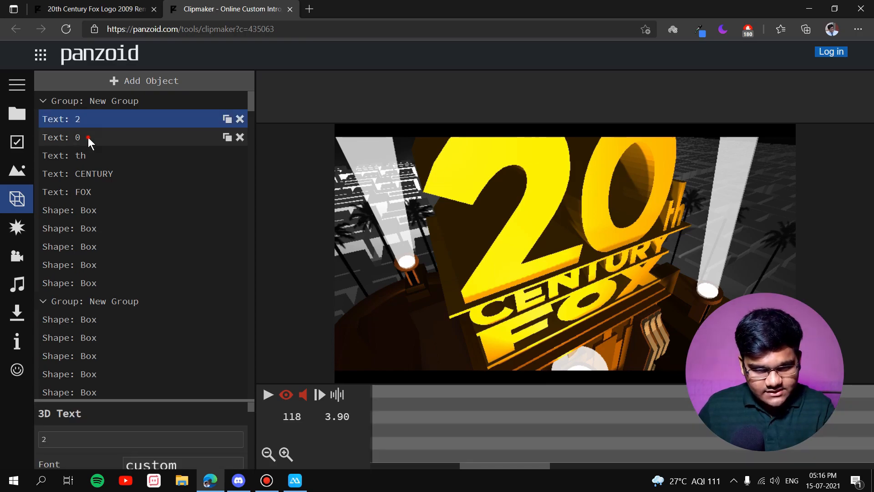
left_click(89, 160)
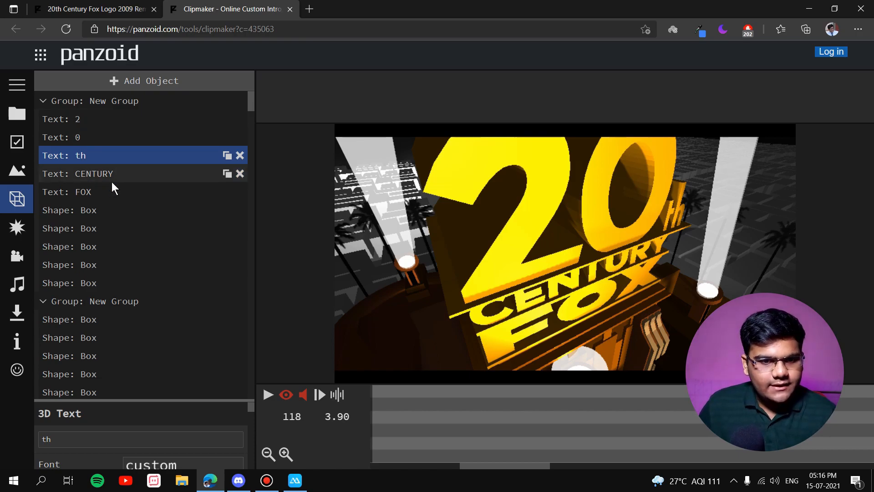
Review the template's list of effects, its camera animation settings and its audio track settings
left_click(17, 227)
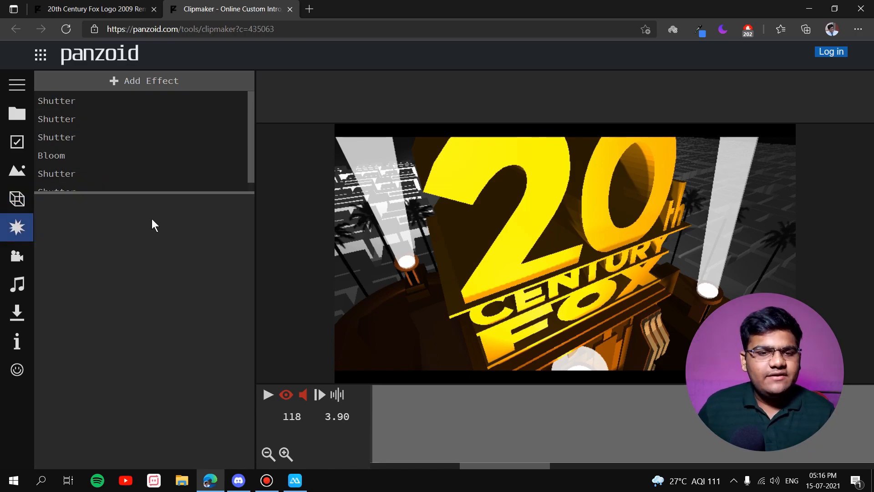
left_click_drag(153, 192, 163, 239)
left_click(16, 253)
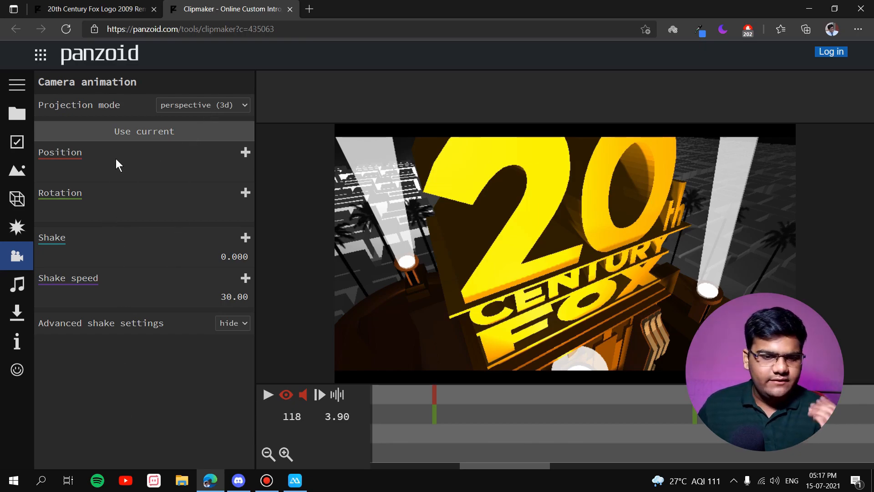
left_click(17, 283)
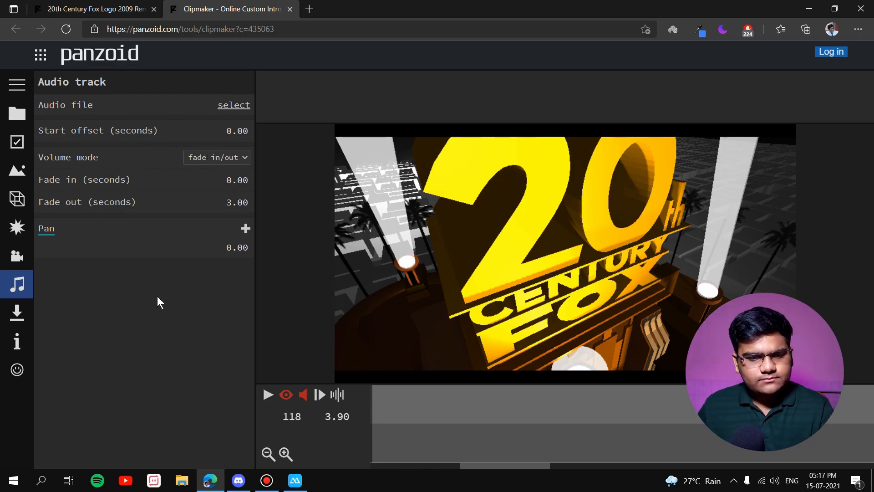
Review the render mode and file format options for downloading the video
left_click(16, 313)
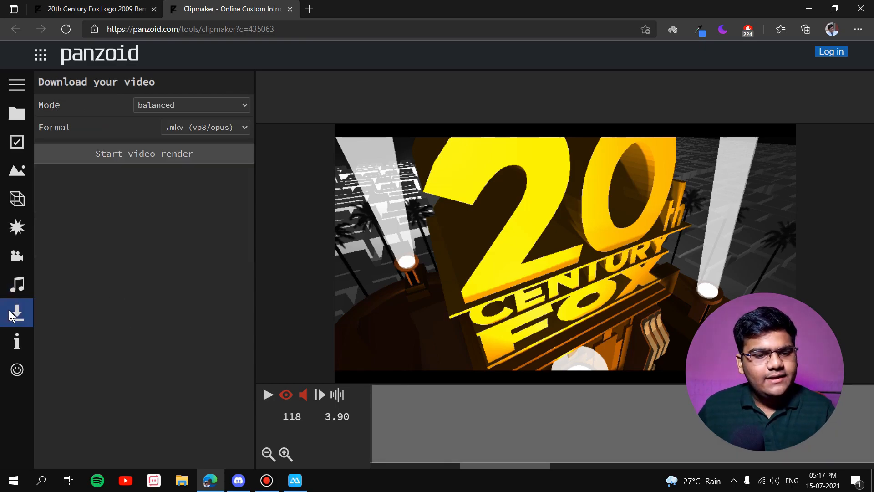
left_click(214, 106)
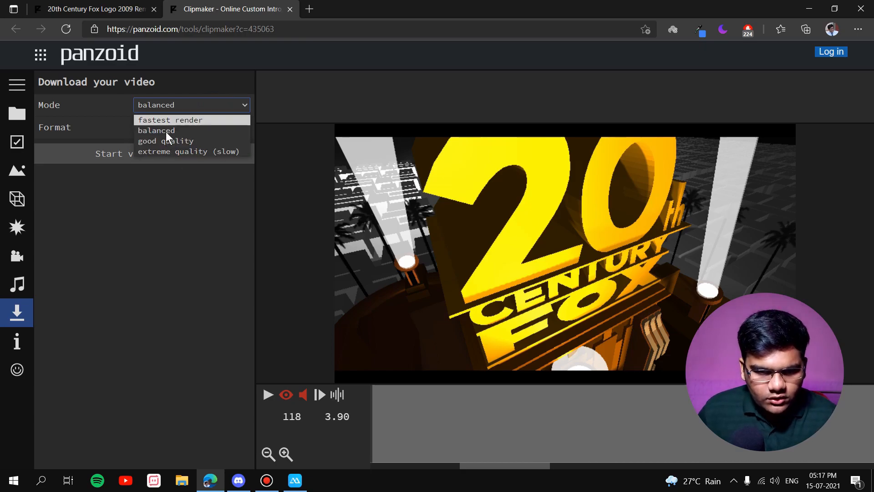
left_click(157, 188)
left_click(187, 122)
left_click(187, 122)
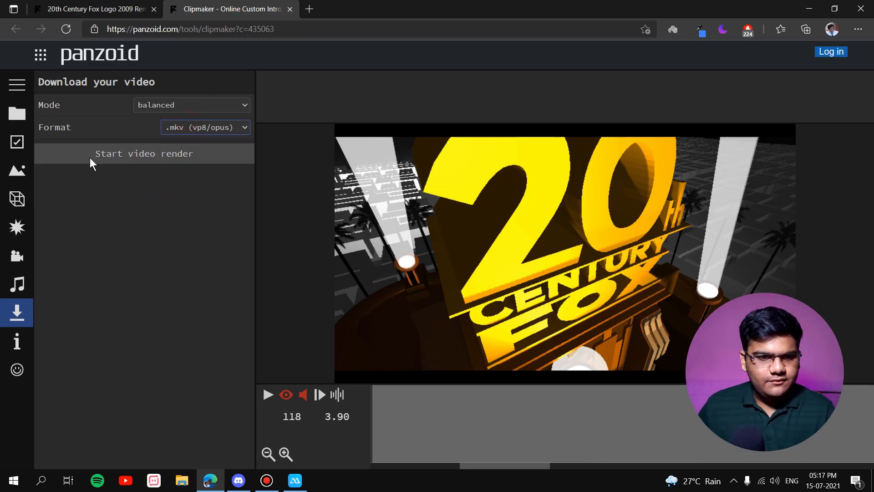
Turn off the camera view, orbit to face the logo, and delete the text objects "2" and "0"
left_click(18, 199)
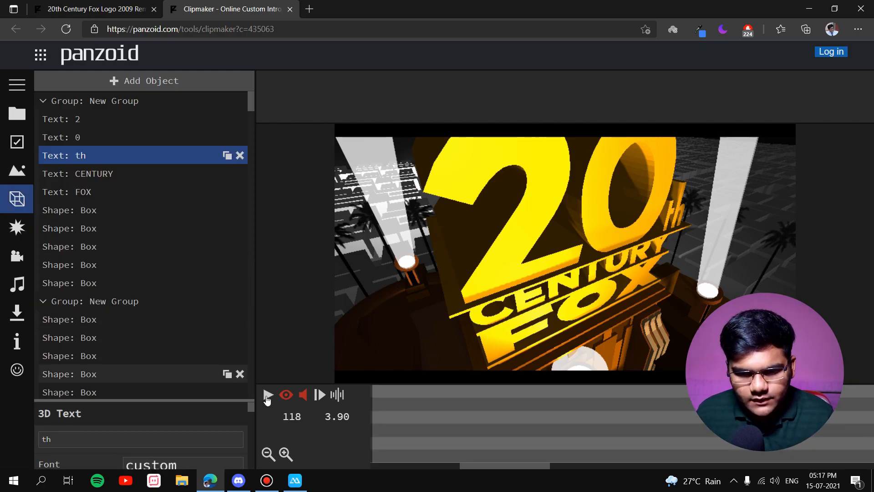
left_click(286, 394)
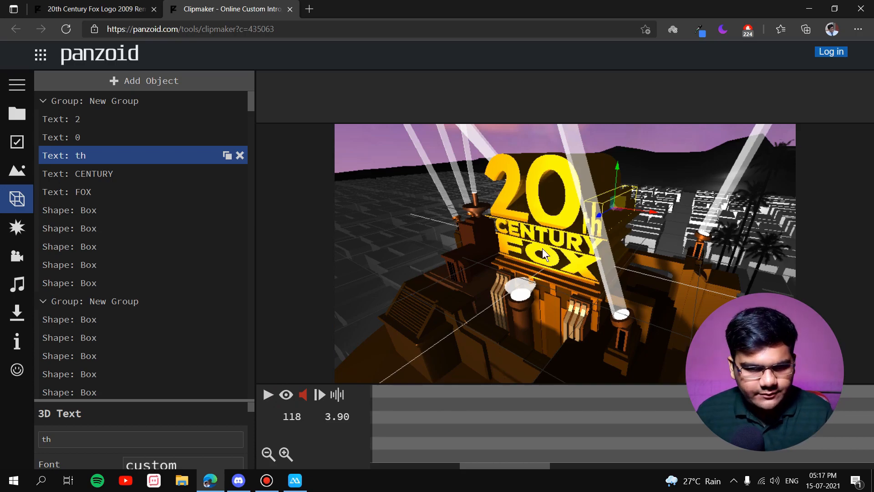
left_click_drag(567, 286, 622, 291)
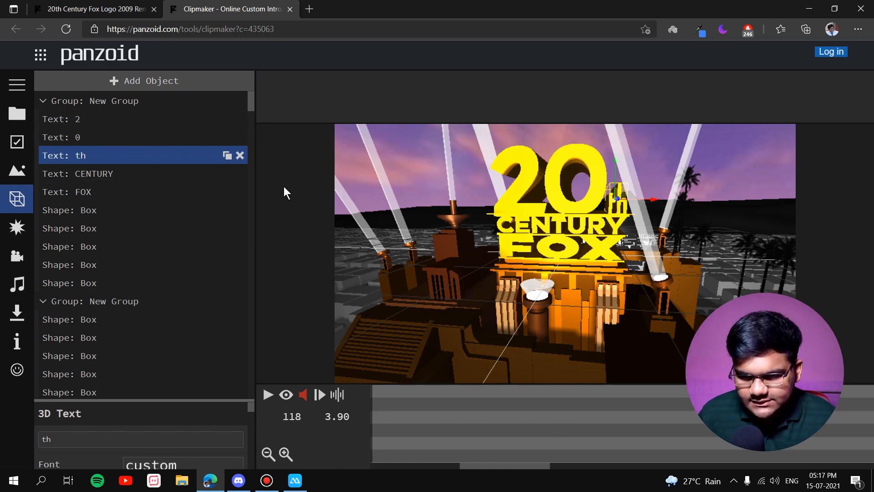
left_click(239, 120)
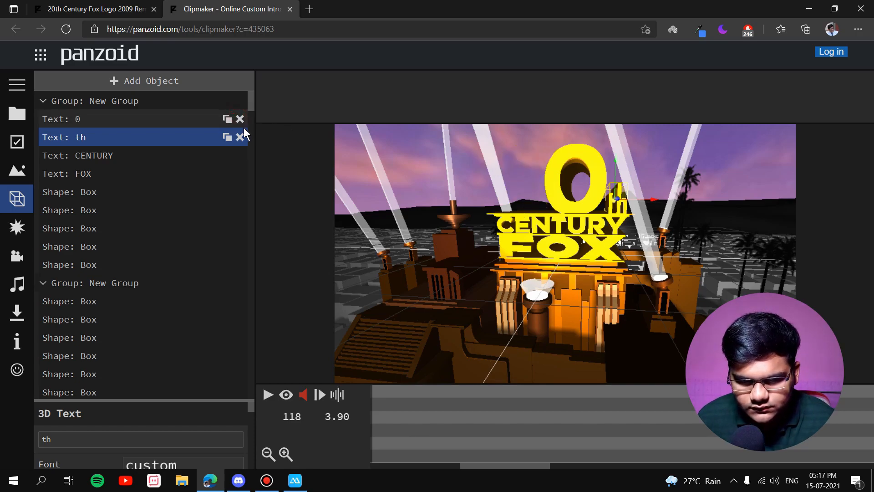
left_click(239, 119)
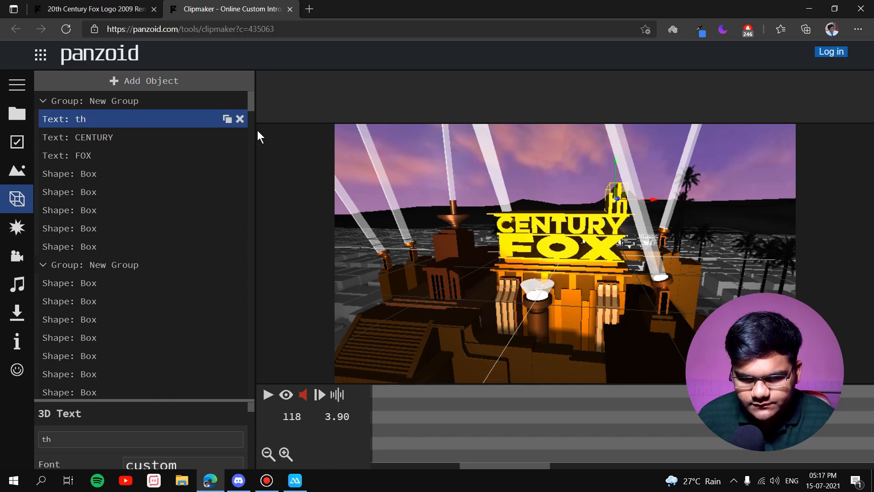
Change the 3D text "th" to "WITH" in an enlarged properties area
left_click(88, 120)
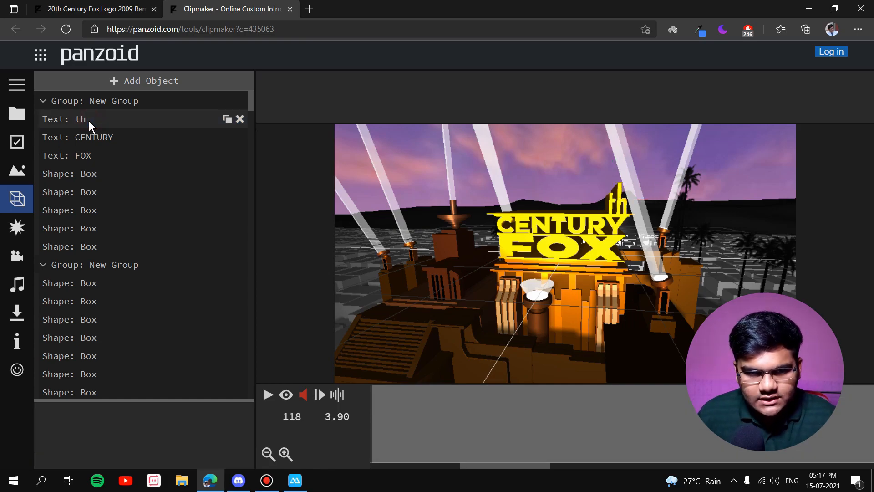
left_click(89, 120)
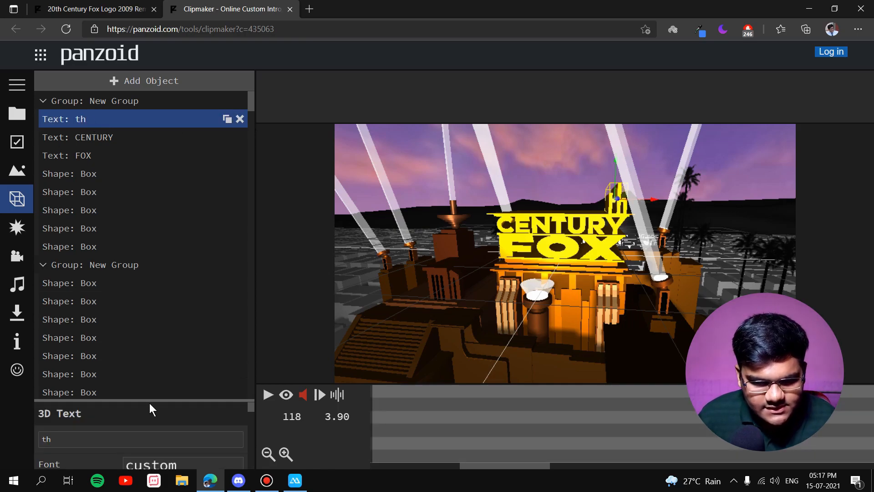
left_click_drag(146, 400, 131, 154)
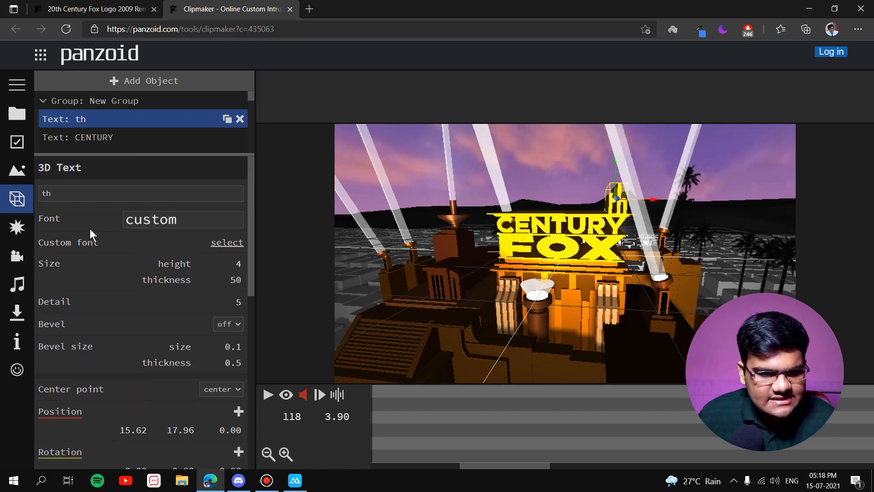
left_click(105, 193)
key("ctrl+a")
type("w")
key("Return")
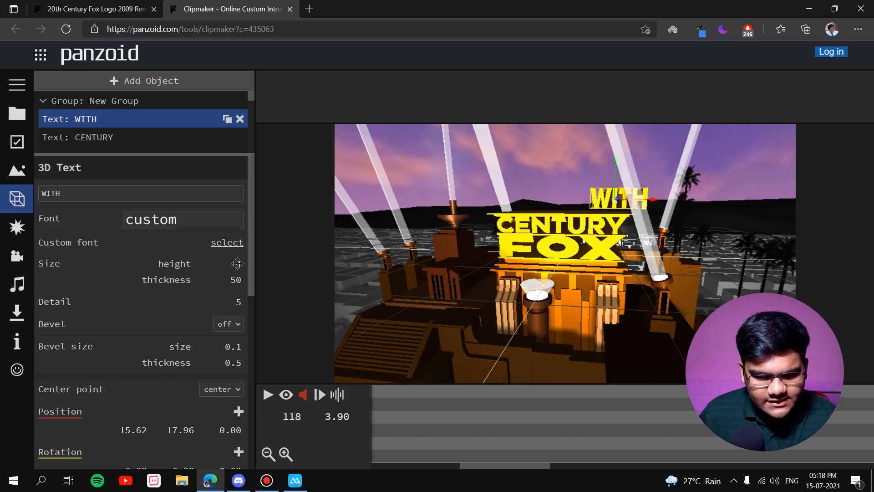
Set the WITH text's height to 9 and its position to X -0.68 and Y 19.76
left_click_drag(237, 263, 267, 263)
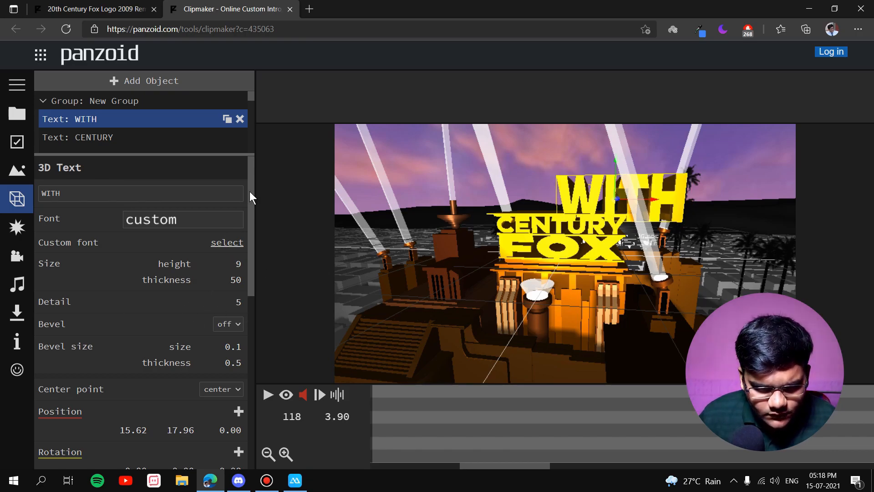
scroll(250, 216, "down", 1)
scroll(249, 217, "down", 3)
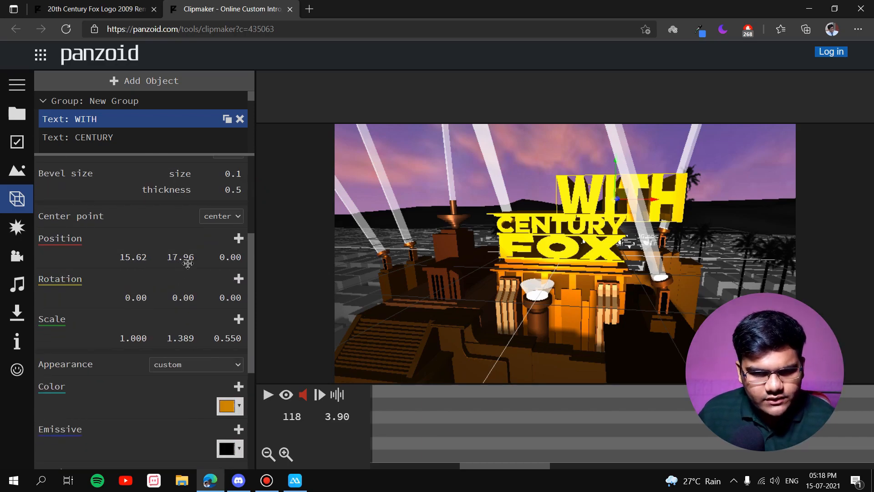
left_click_drag(140, 258, 63, 275)
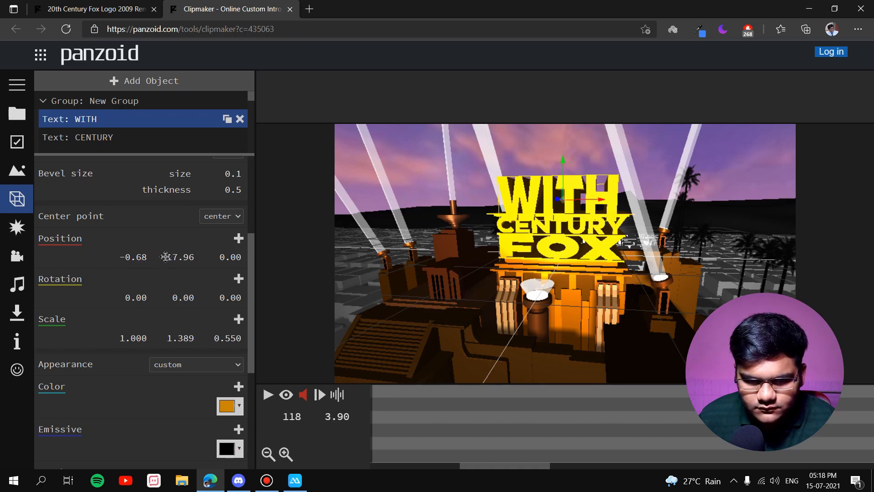
mouse_move(169, 257)
left_mouse_down()
mouse_move(191, 260)
mouse_move(183, 259)
left_mouse_up()
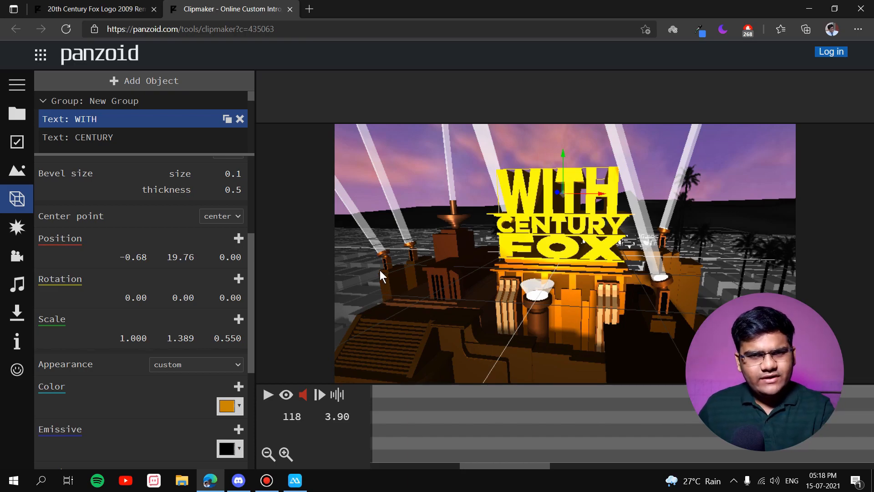
Replace the 3D text "CENTURY" with "SAM"
left_click_drag(250, 266, 250, 181)
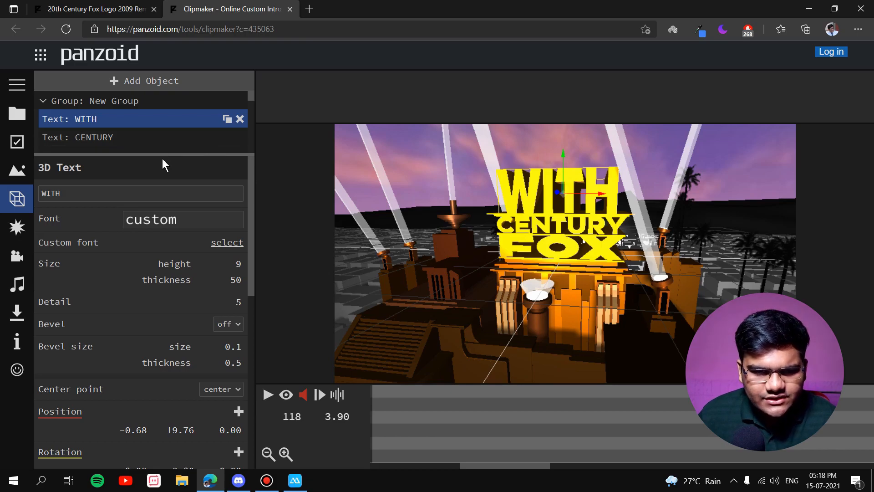
left_click(121, 136)
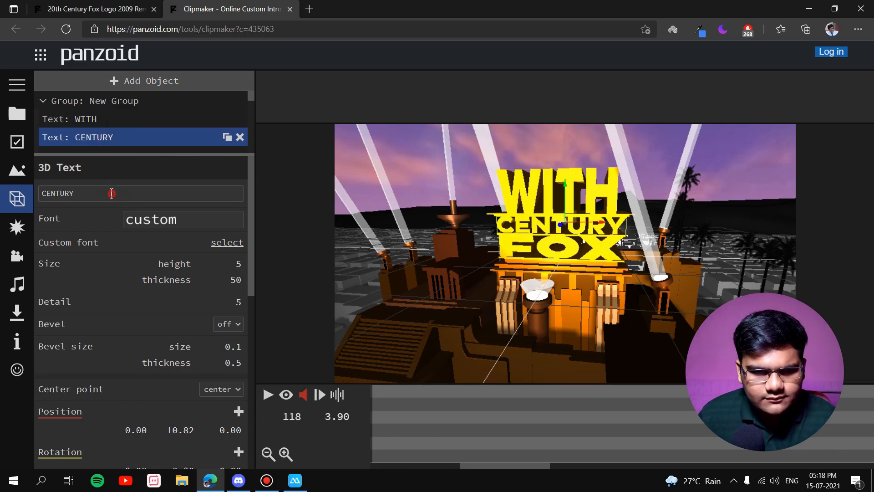
left_click_drag(109, 192, 12, 195)
type("SAM")
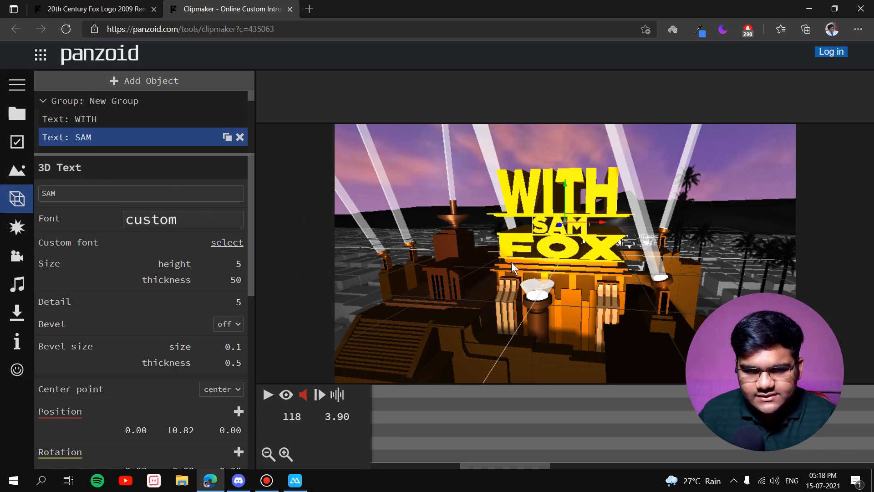
Replace the 3D text "FOX" with "STUDIOS"
left_click_drag(128, 154, 127, 206)
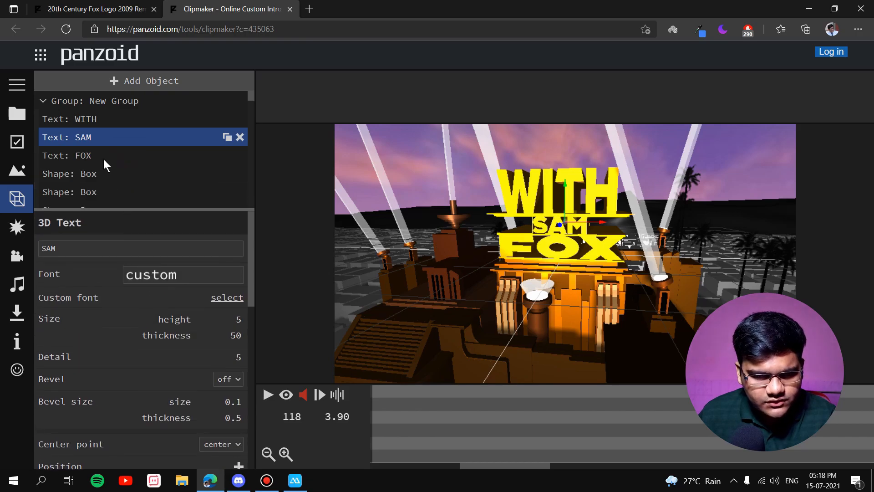
left_click(100, 156)
left_click(88, 245)
key("ctrl+a")
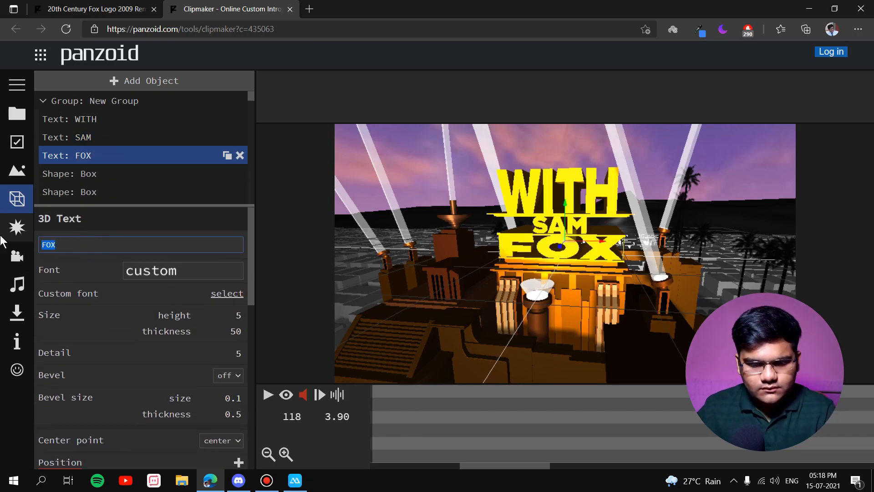
type("STUDIOS")
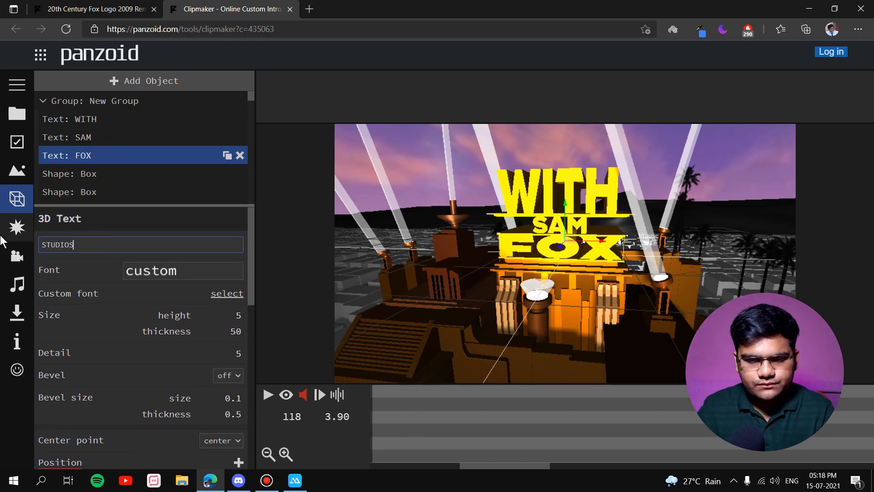
key("Return")
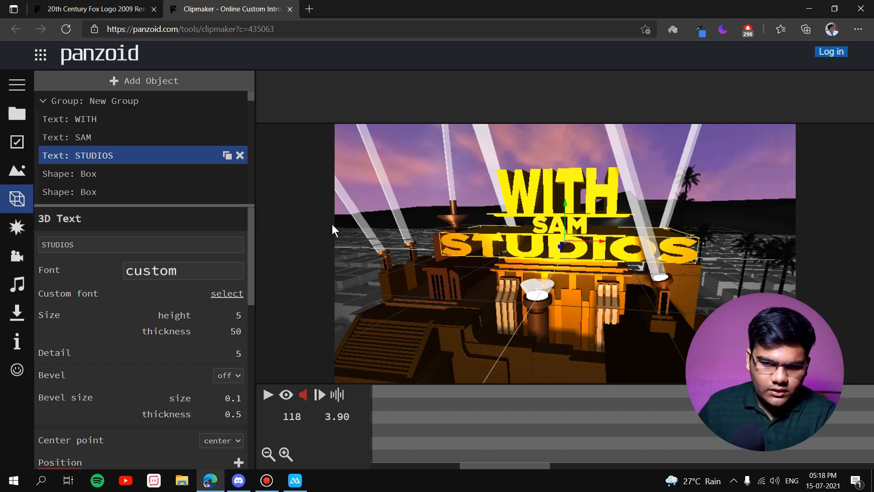
Set the STUDIOS text's size thickness to 1 and its bevel thickness to 0.1, keeping its height at 5
left_click_drag(250, 265, 2, 305)
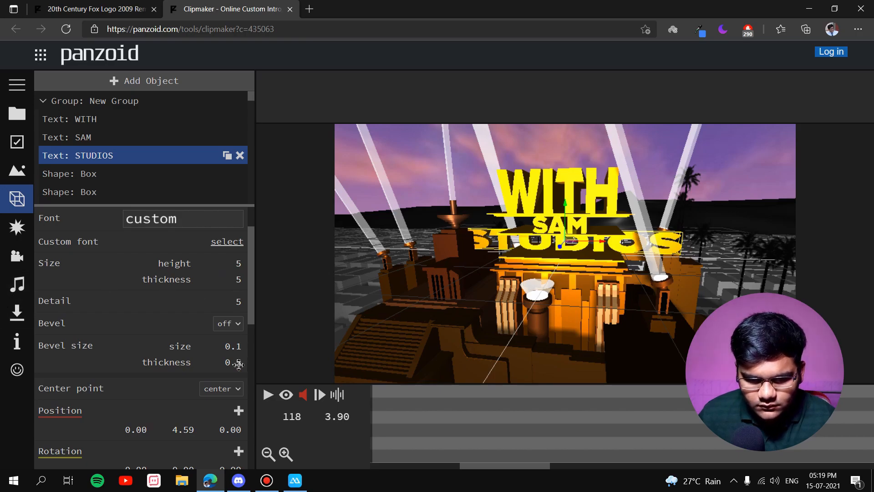
left_click_drag(235, 360, 123, 363)
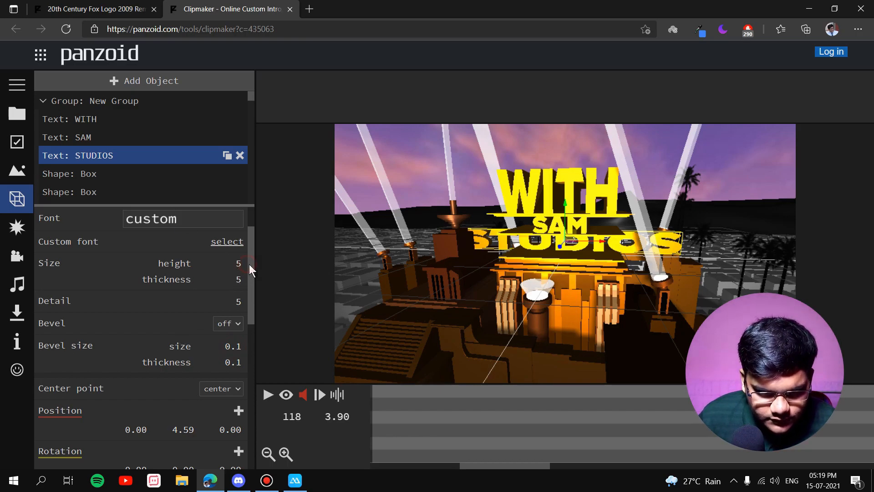
scroll(250, 273, "down", 2)
scroll(246, 263, "up", 3)
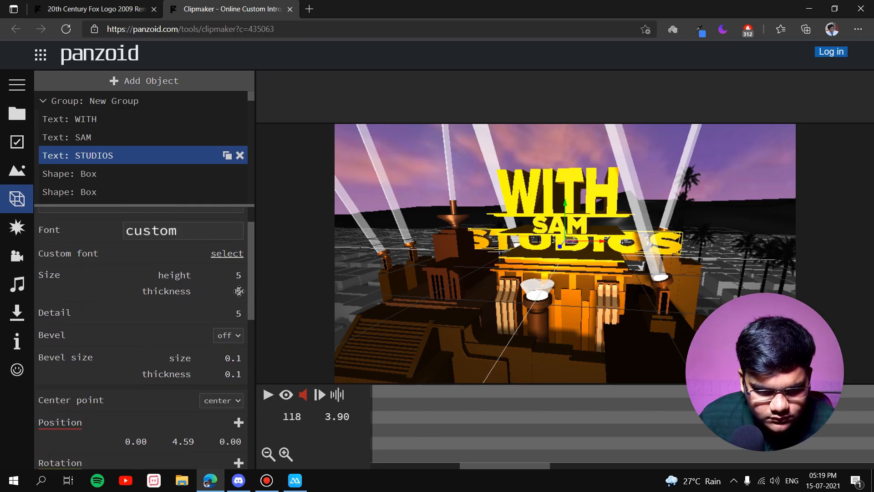
left_click_drag(219, 292, 96, 297)
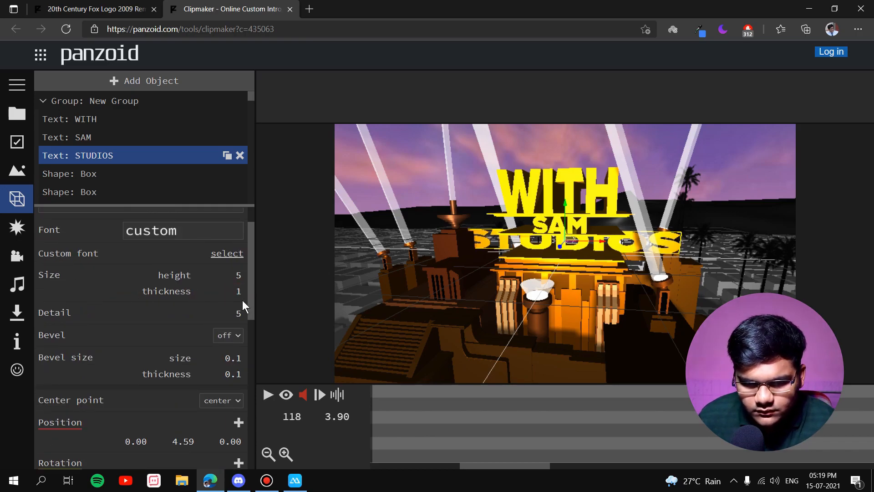
mouse_move(238, 276)
left_mouse_down()
mouse_move(169, 276)
mouse_move(246, 282)
left_mouse_up()
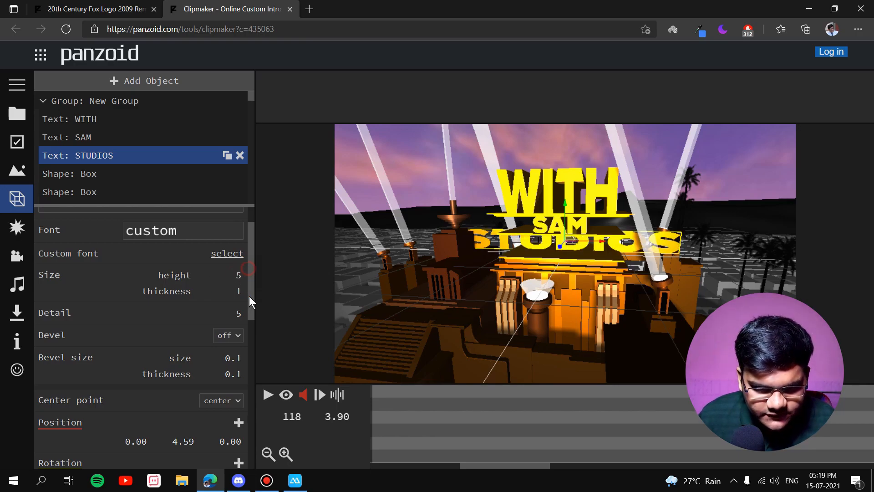
Move the STUDIOS text forward to Z position 13.40 and narrow it to an X scale of 1.234
scroll(250, 314, "down", 3)
left_click_drag(221, 286, 309, 286)
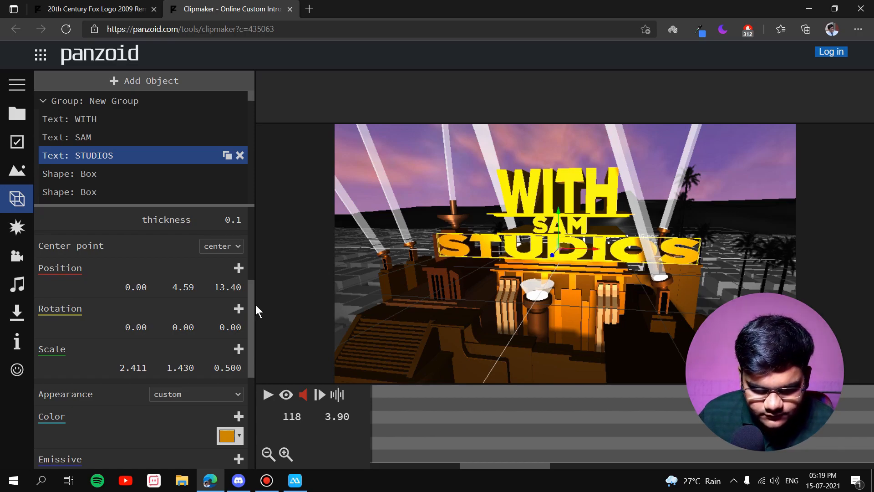
left_click_drag(141, 366, 2, 394)
left_click_drag(137, 368, 4, 381)
left_click_drag(141, 371, 2, 380)
left_click_drag(126, 366, 84, 361)
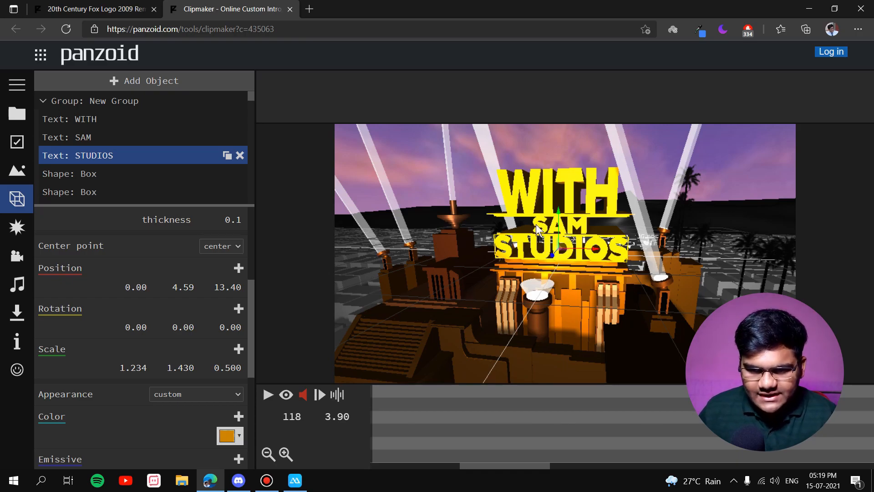
Narrow the first box listed below the STUDIOS text to an X scale of 3.272
left_click_drag(540, 309, 507, 248)
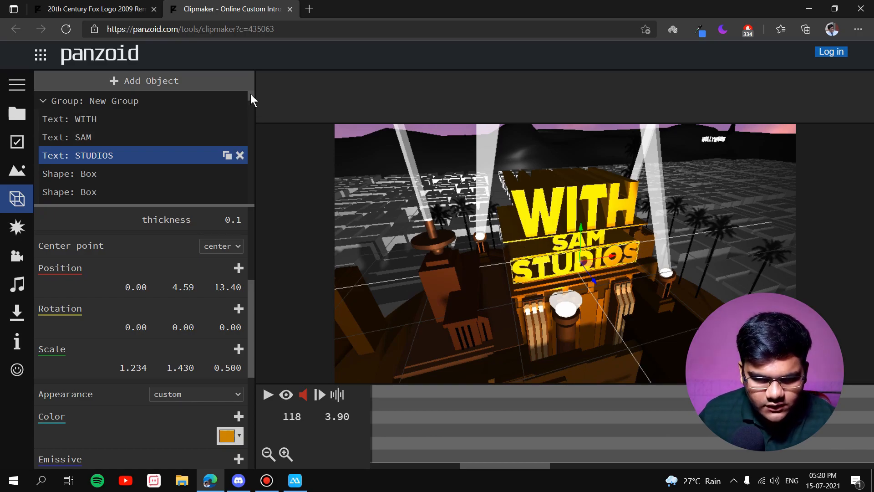
left_click(119, 172)
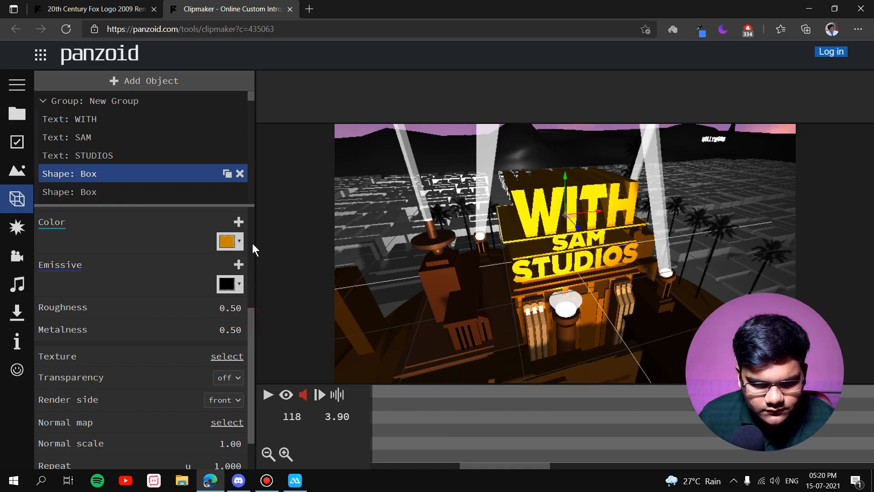
scroll(252, 243, "up", 5)
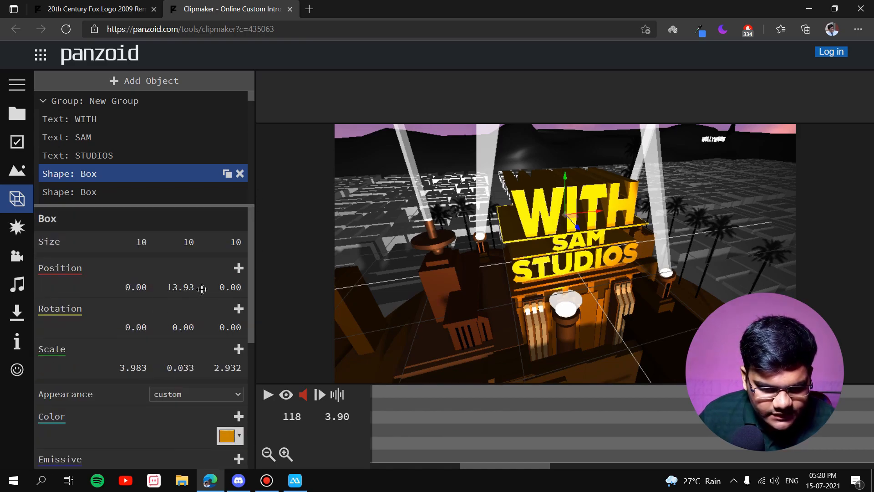
mouse_move(138, 365)
left_mouse_down()
mouse_move(2, 387)
mouse_move(102, 383)
mouse_move(132, 367)
mouse_move(20, 371)
mouse_move(142, 380)
left_mouse_up()
Narrow the second box listed below the STUDIOS text to an X scale of 3.133
left_click_drag(510, 304, 506, 243)
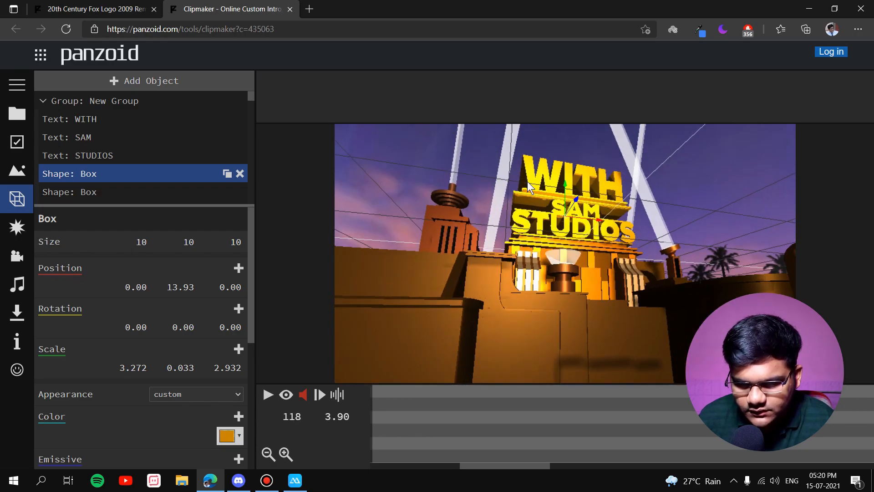
left_click(99, 187)
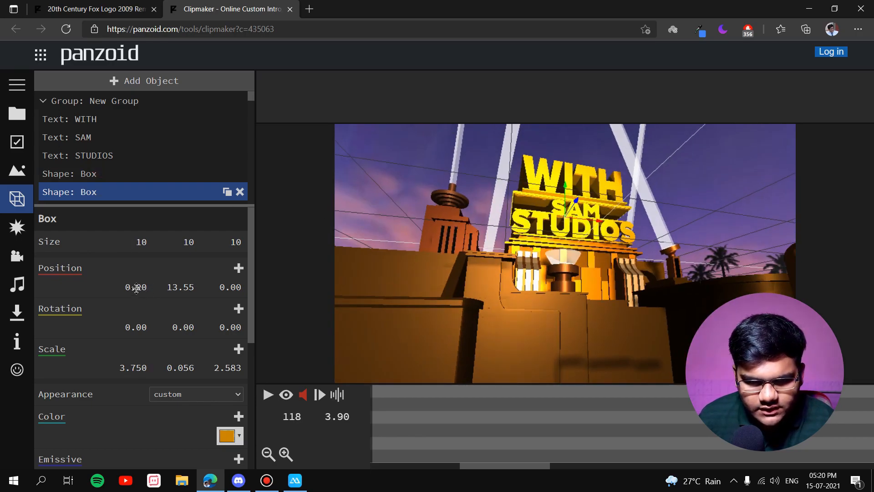
left_click_drag(138, 365, 3, 387)
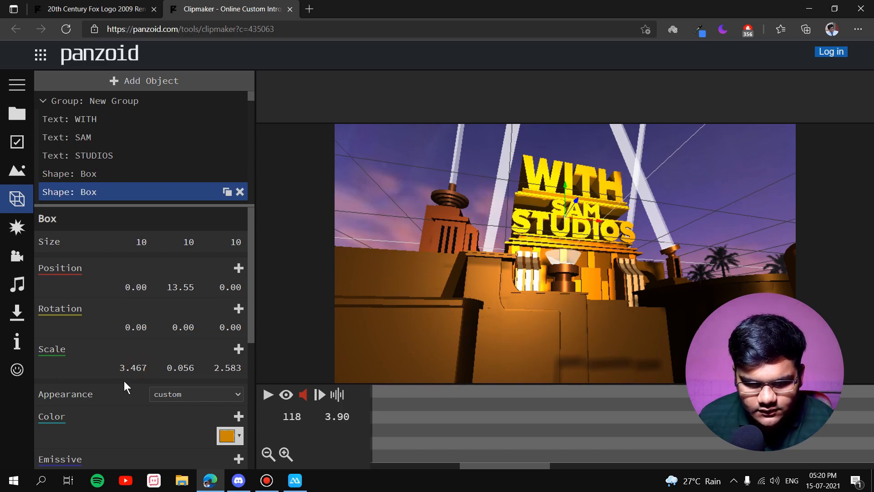
left_click_drag(135, 369, 2, 385)
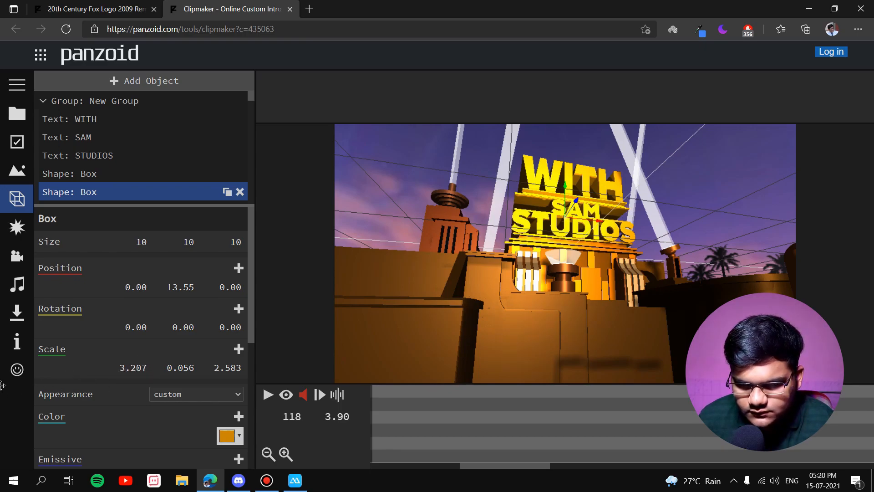
left_click_drag(137, 371, 106, 371)
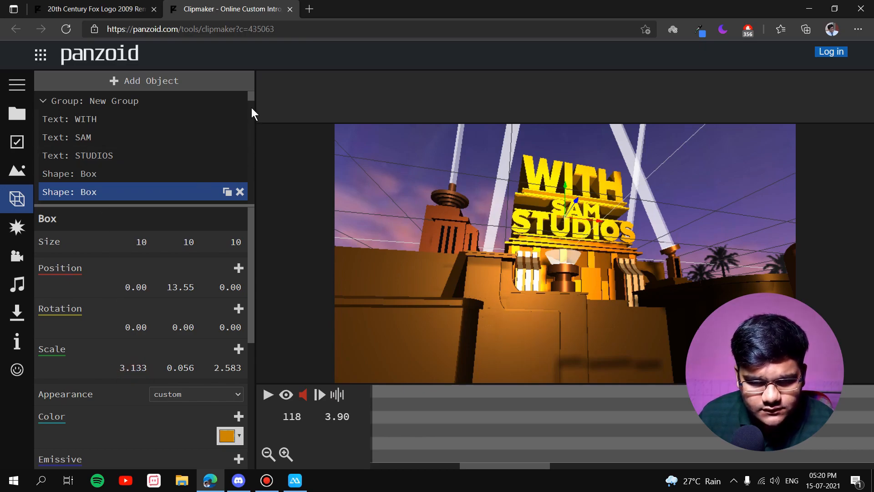
Narrow the third box listed below the STUDIOS text to an X scale of 3.010
scroll(251, 107, "down", 2)
left_click(121, 109)
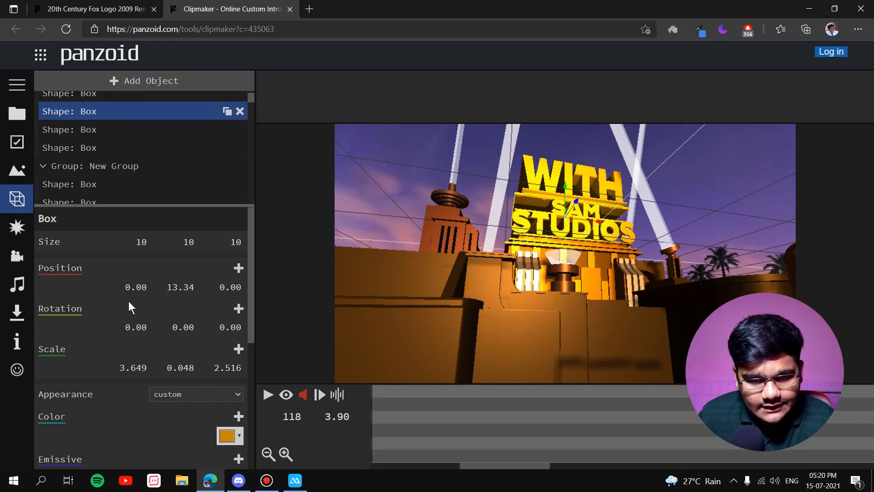
left_click_drag(134, 370, 49, 369)
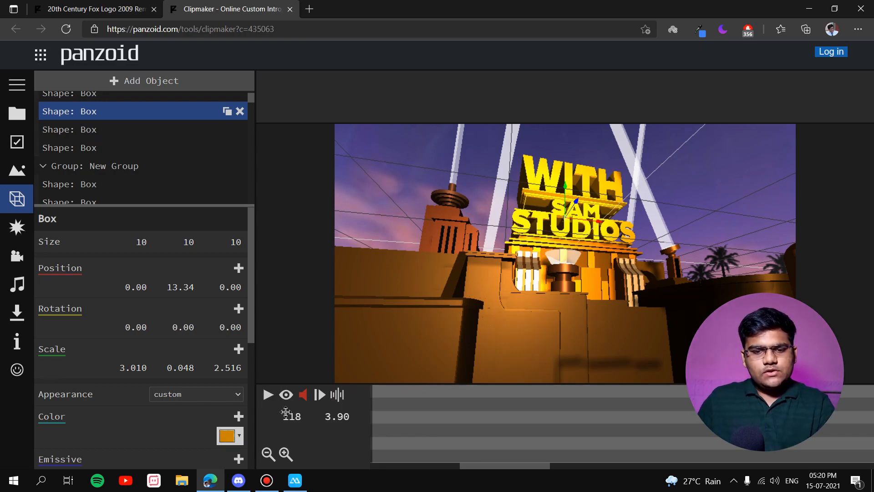
Preview the animation through the scene camera from the first frame, pausing at about 18.40 seconds on the closing shot
left_click_drag(655, 260, 648, 335)
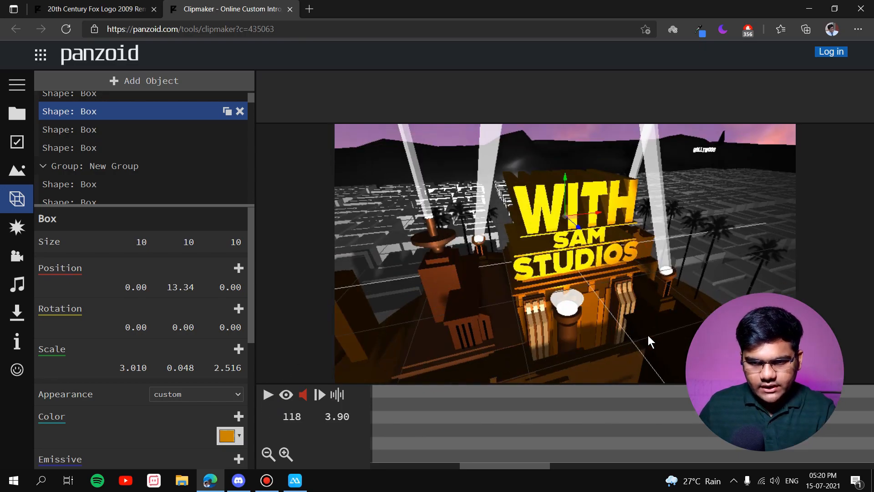
left_click(288, 395)
mouse_move(402, 424)
left_mouse_down()
mouse_move(349, 435)
mouse_move(392, 420)
left_mouse_up()
left_click_drag(507, 465, 361, 477)
left_click_drag(395, 411, 363, 413)
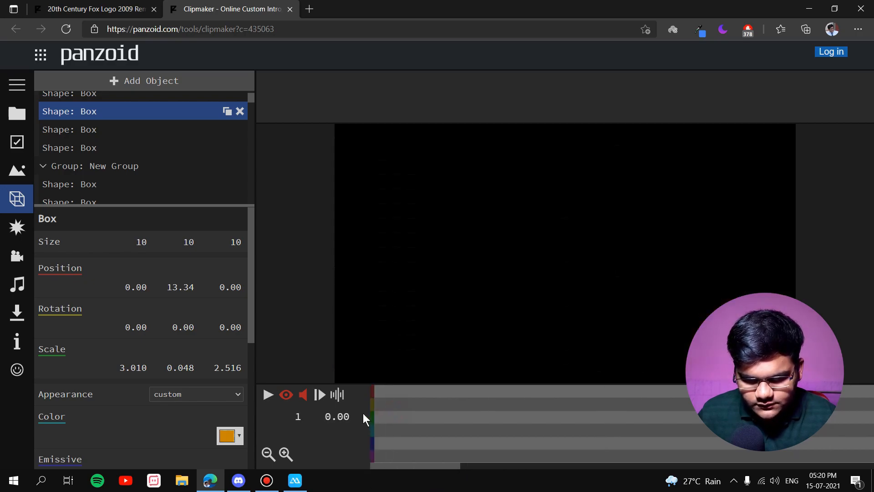
left_click(268, 394)
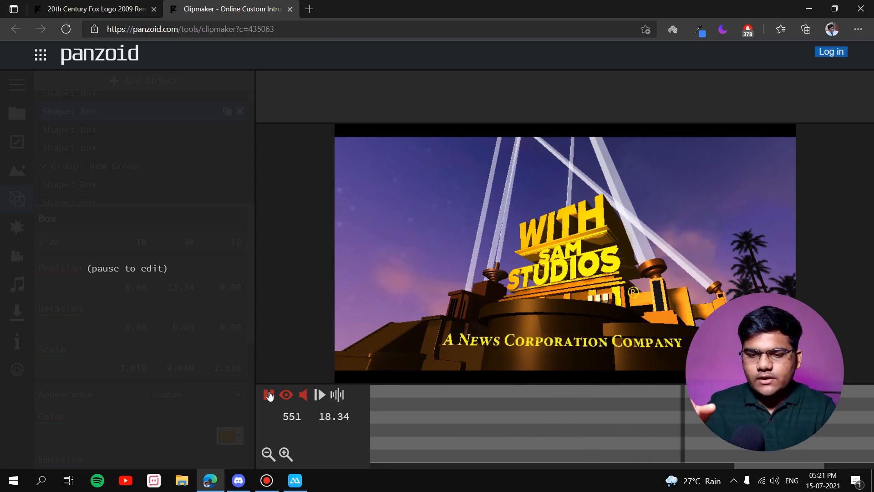
left_click(269, 396)
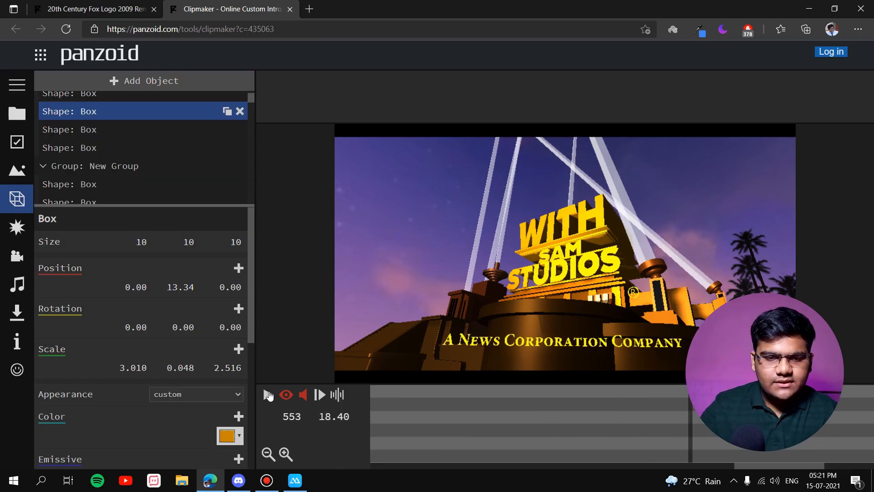
Replace the "A News Corporation Company" text object's wording with "Like, Share, Subscribe."
left_click(117, 202)
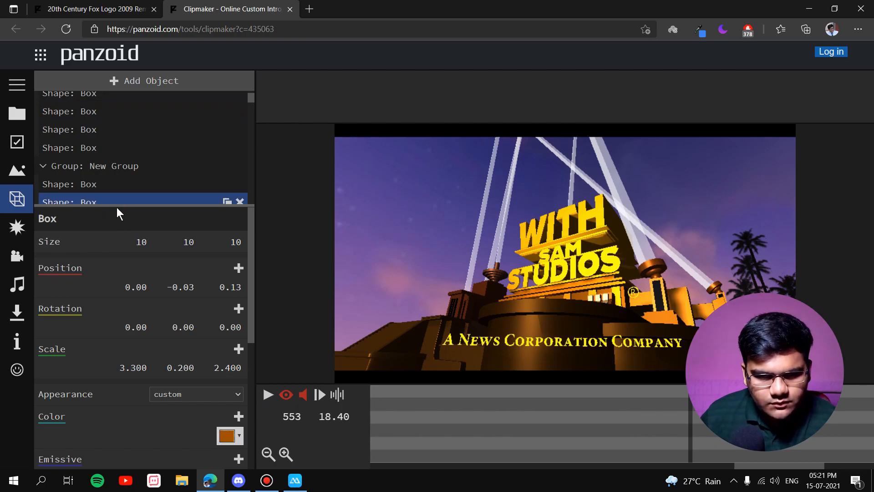
left_click_drag(117, 207, 117, 403)
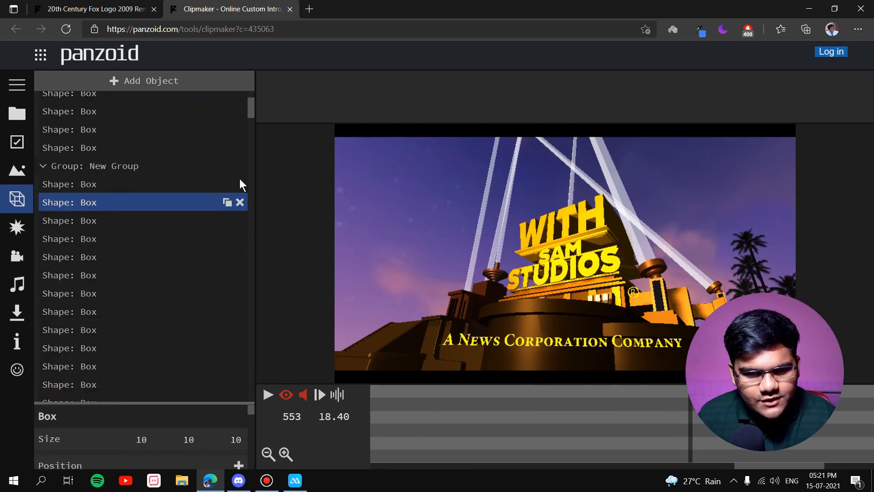
left_click_drag(253, 106, 256, 321)
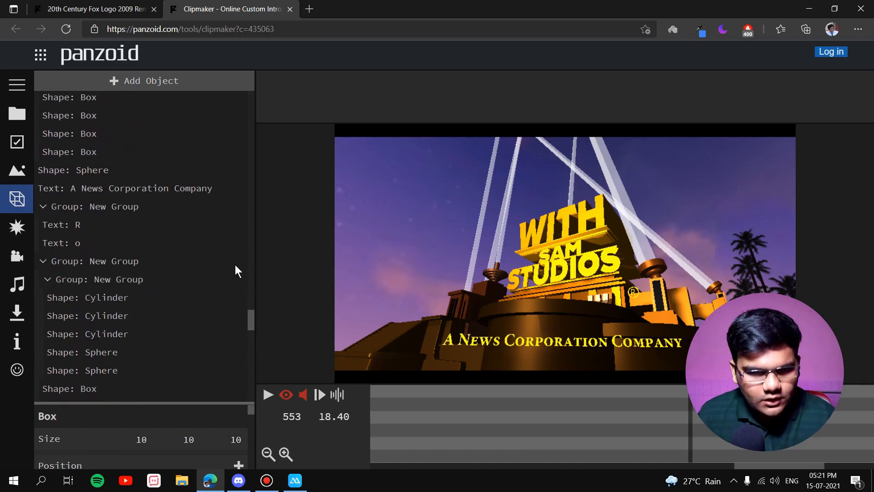
left_click(157, 190)
left_click_drag(204, 403, 198, 238)
left_click_drag(189, 280, 12, 276)
type("Like, Share, Subsc")
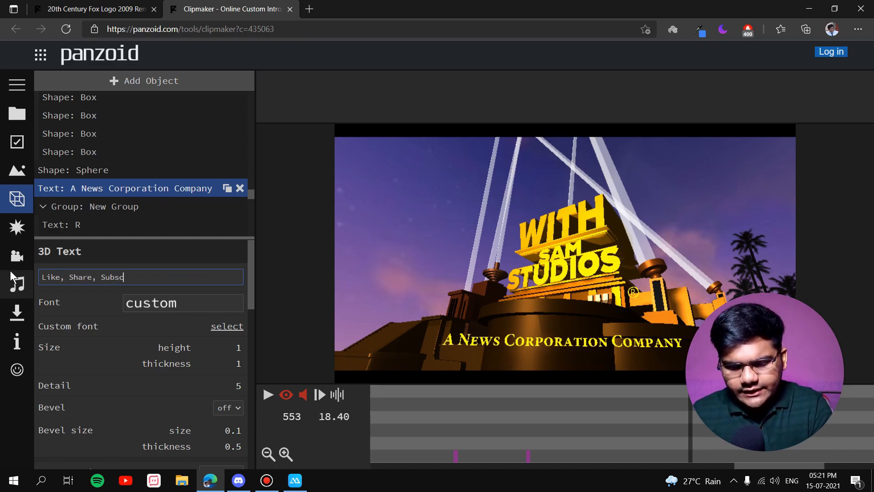
type("ribe.")
key("Return")
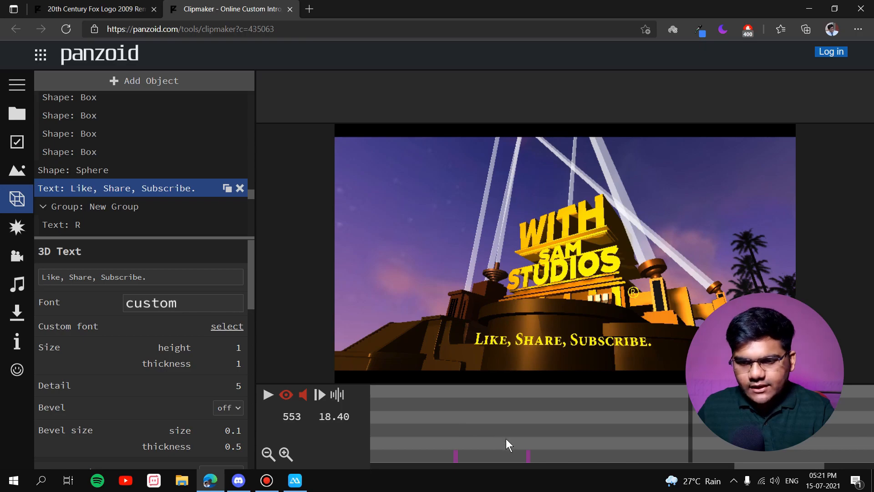
Check the remaining timeline and the project's basic settings for video resolution, frame rate and length
left_click_drag(734, 466, 857, 473)
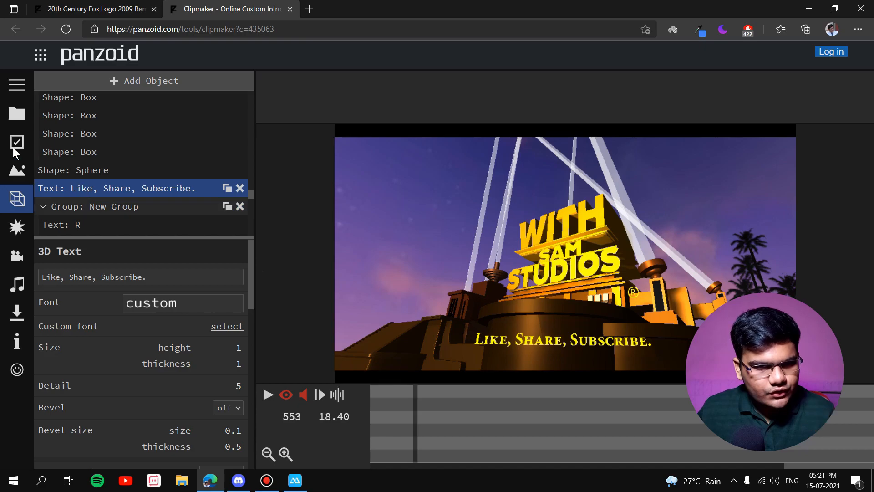
left_click(17, 85)
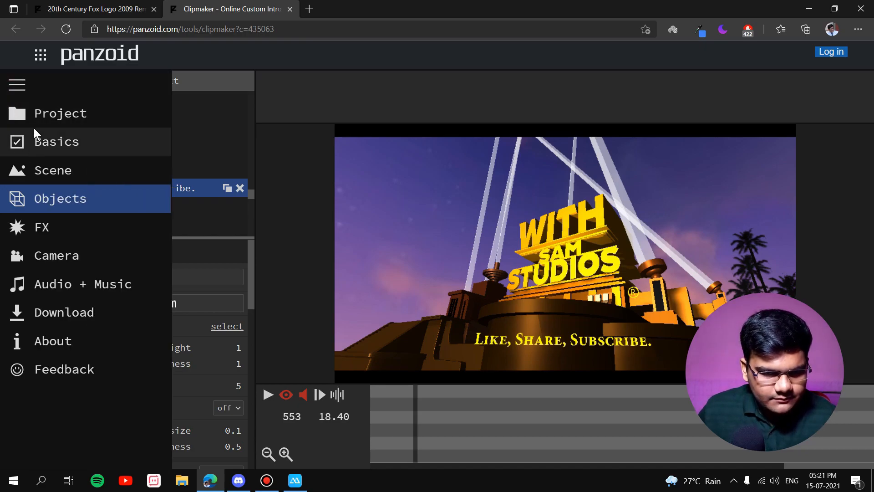
left_click(34, 127)
left_click(30, 108)
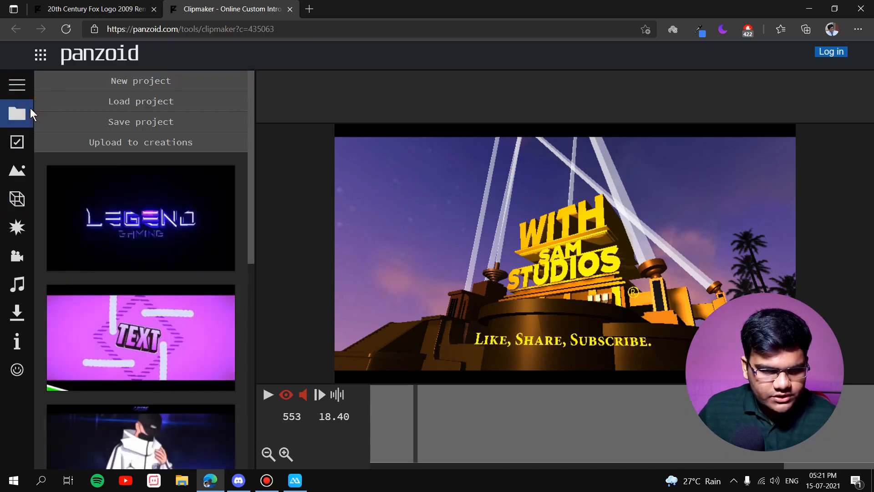
left_click(17, 142)
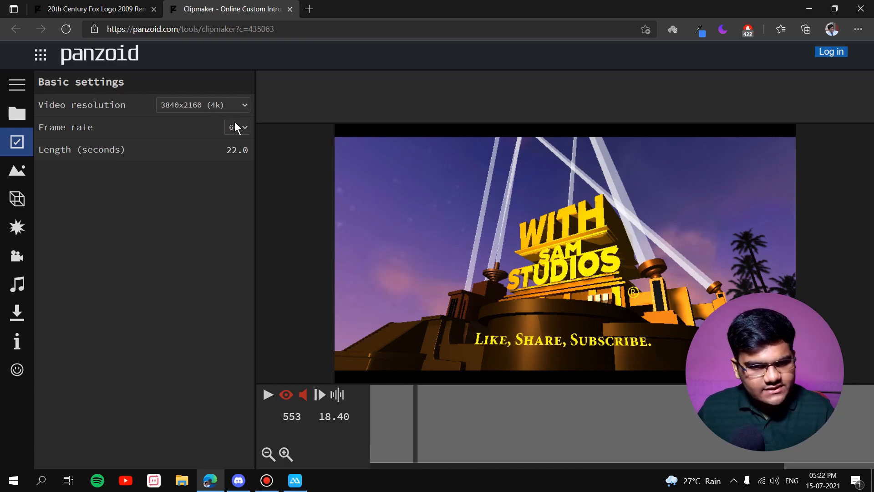
Set the video download mode to good quality and the format to .mkv (vp8/opus)
left_click(16, 314)
left_click(195, 106)
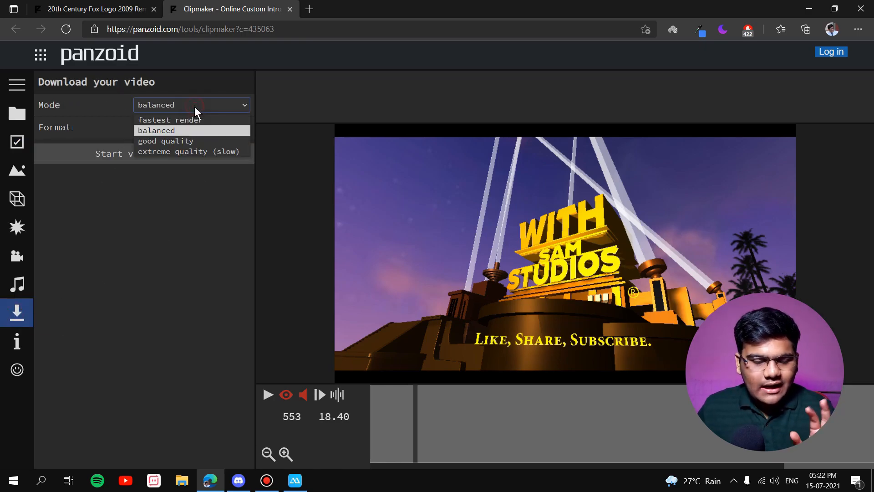
left_click(173, 141)
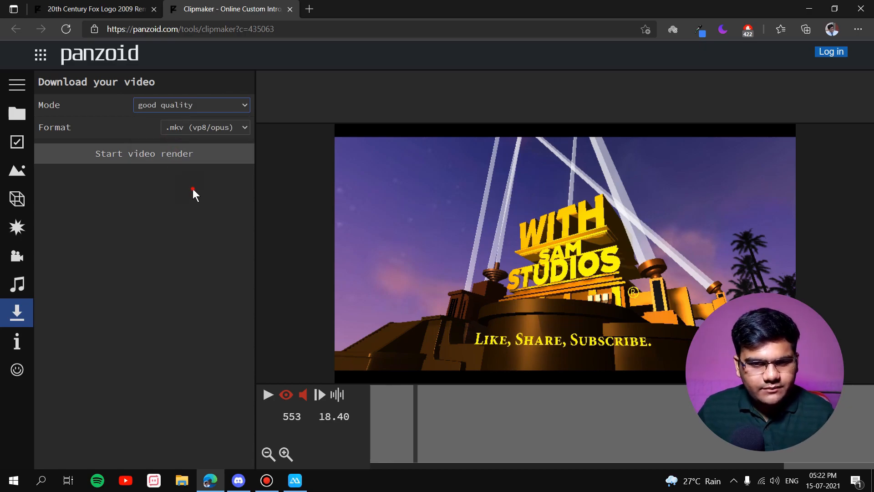
left_click(241, 129)
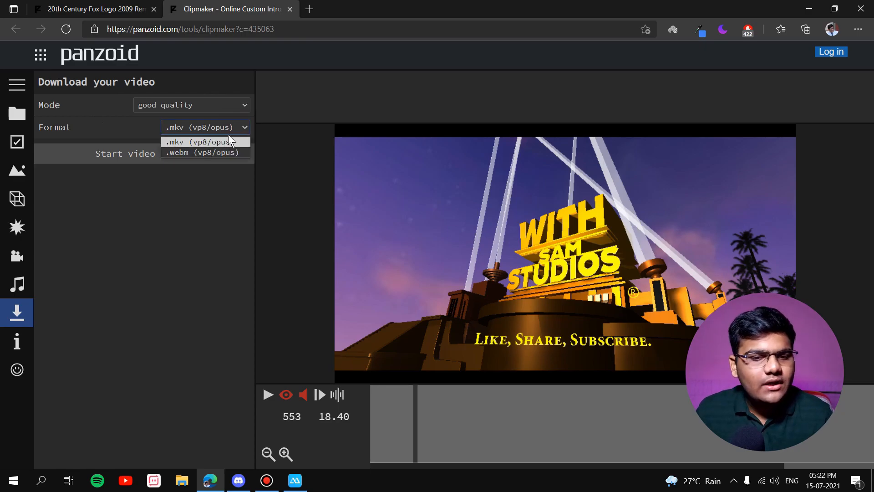
left_click(198, 141)
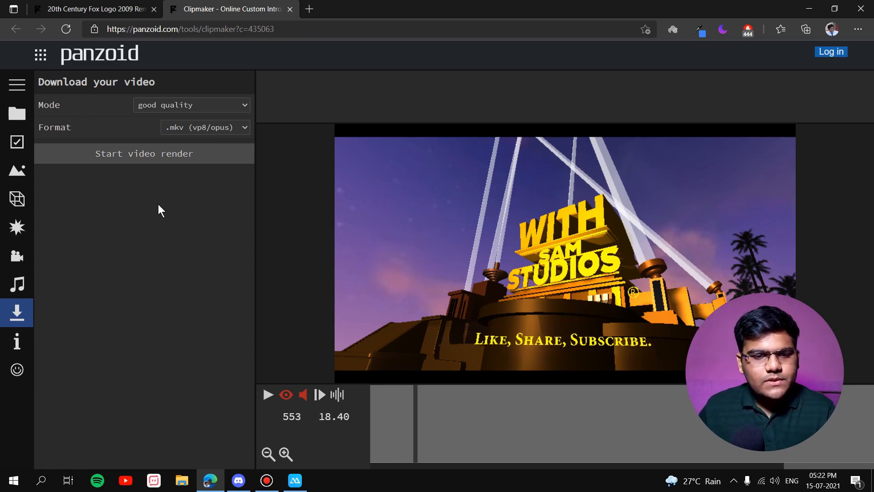
Start and cancel the 4K render, and lower the project's video resolution to 1920x1080 (1080p)
left_click(176, 155)
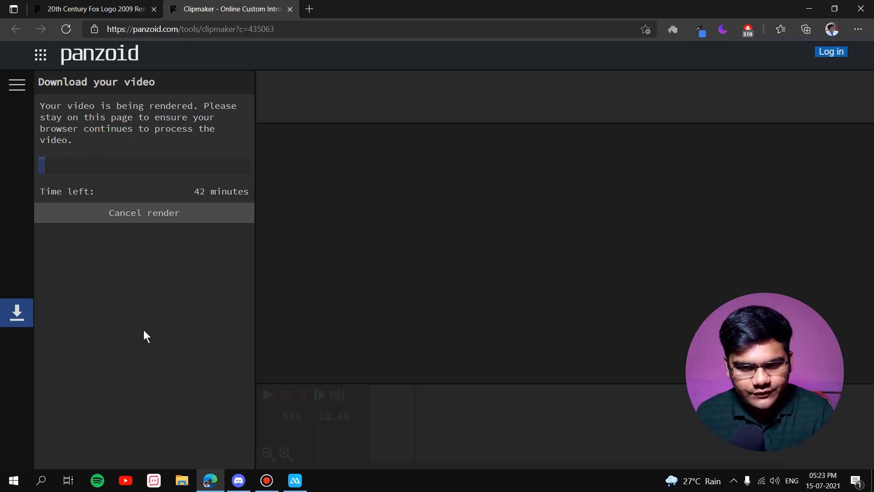
left_click(155, 217)
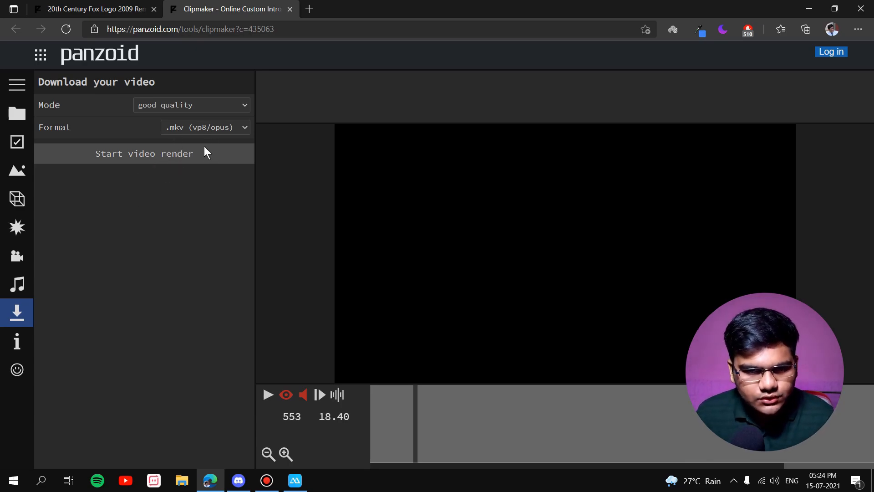
left_click(207, 105)
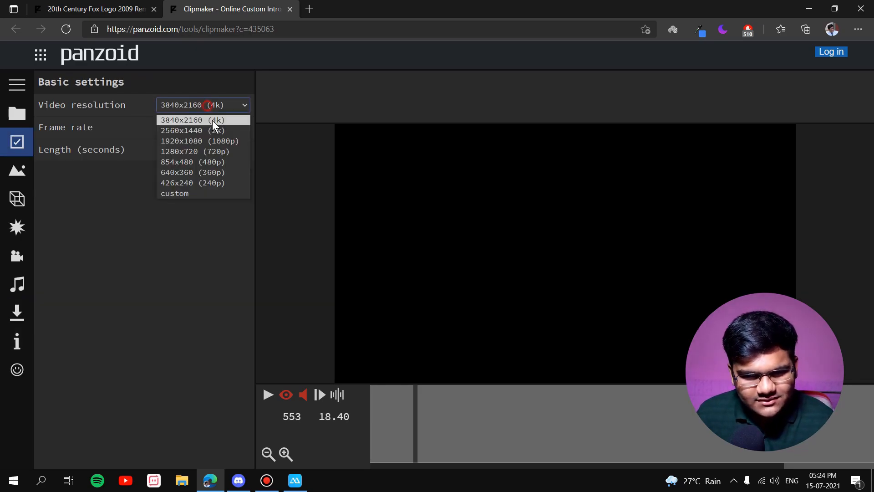
left_click(217, 143)
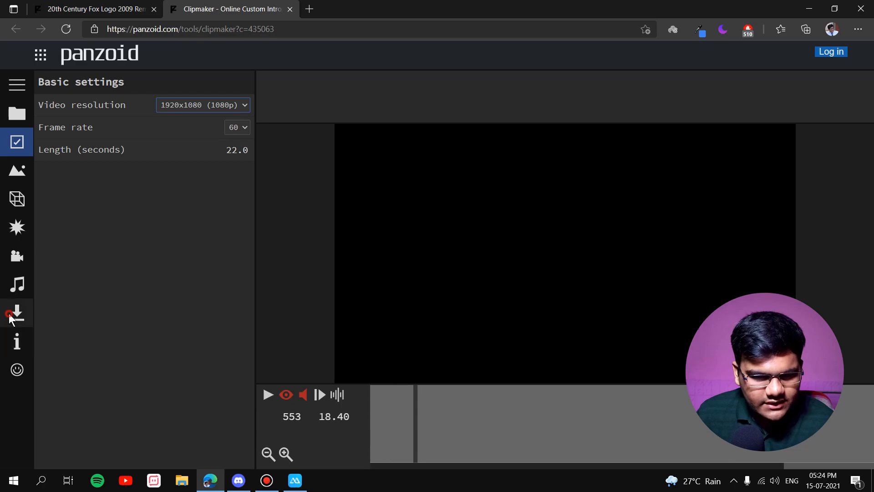
Render the 1080p video and download the finished file
left_click(15, 315)
left_click(179, 156)
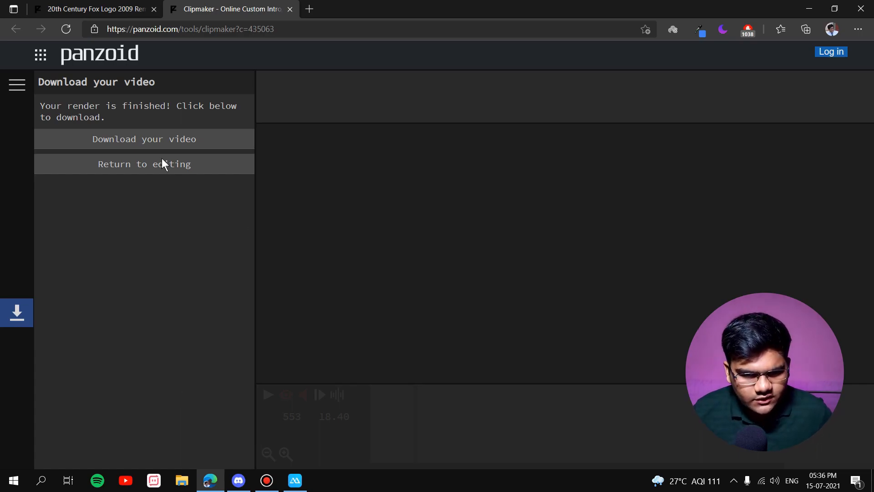
left_click(153, 142)
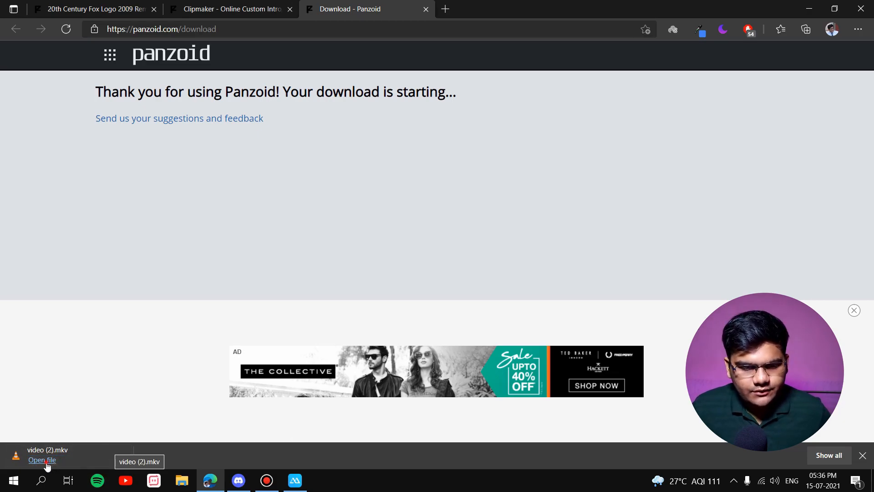
Open the downloaded video (2).mkv in VLC media player and play it muted in full screen, pausing at about 9 seconds
left_click(46, 462)
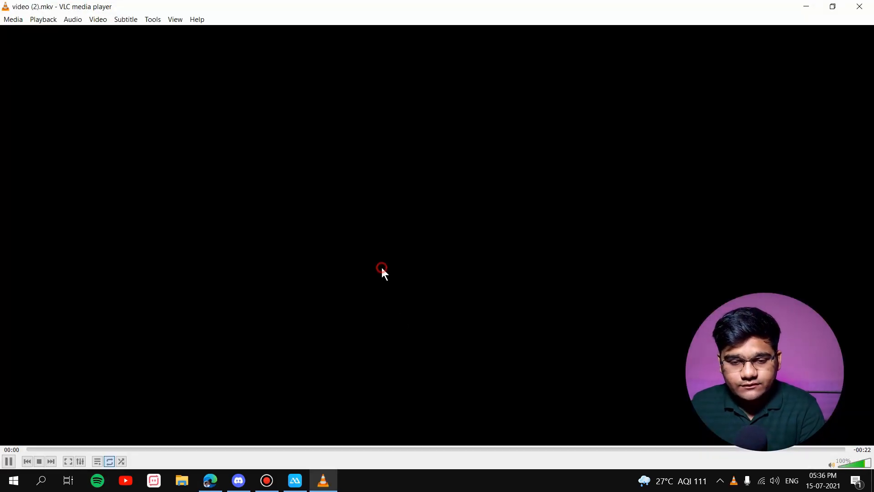
left_click(382, 266)
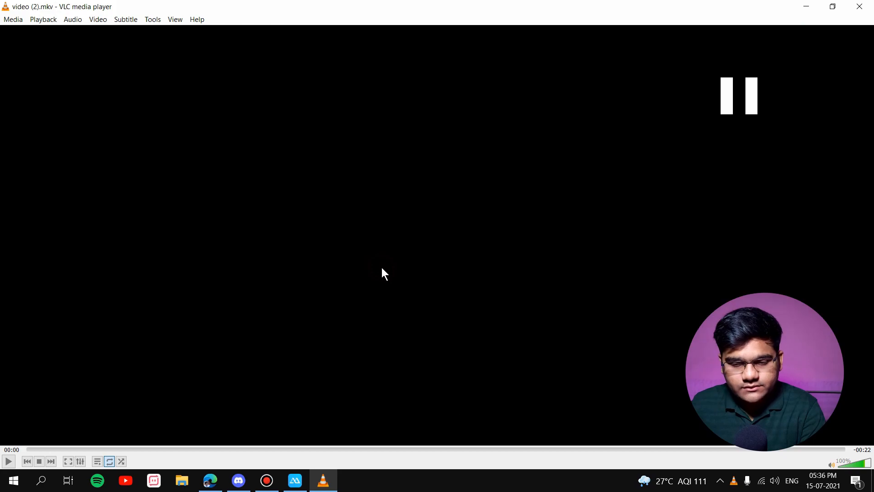
left_click(829, 466)
double_click(428, 268)
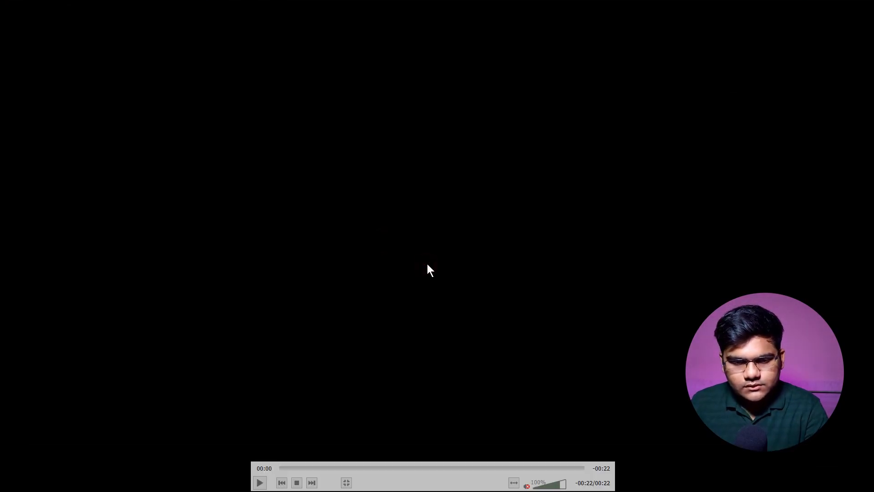
key("space")
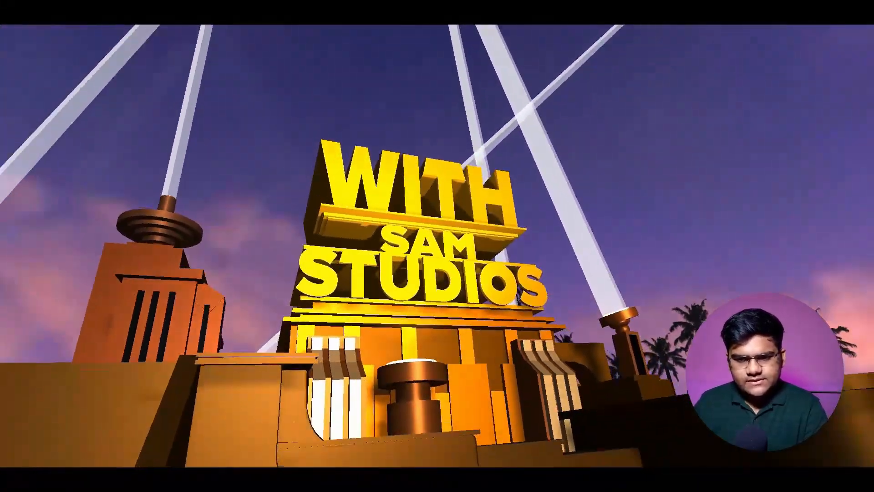
key("space")
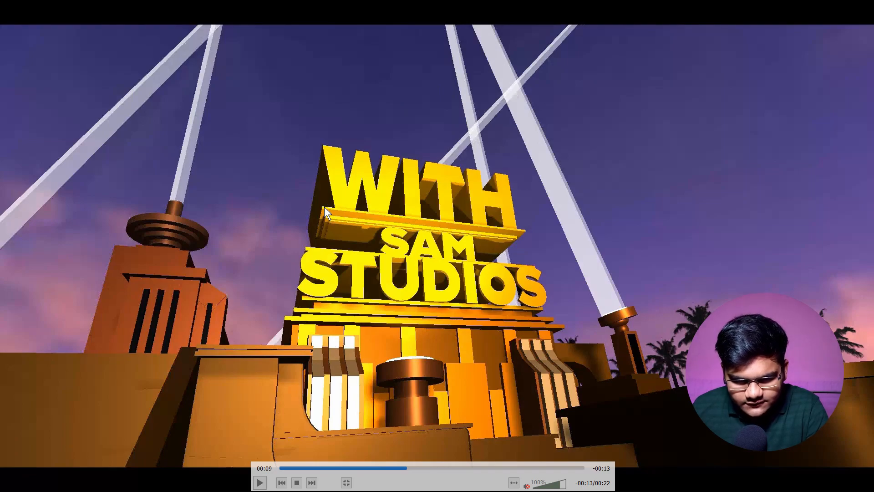